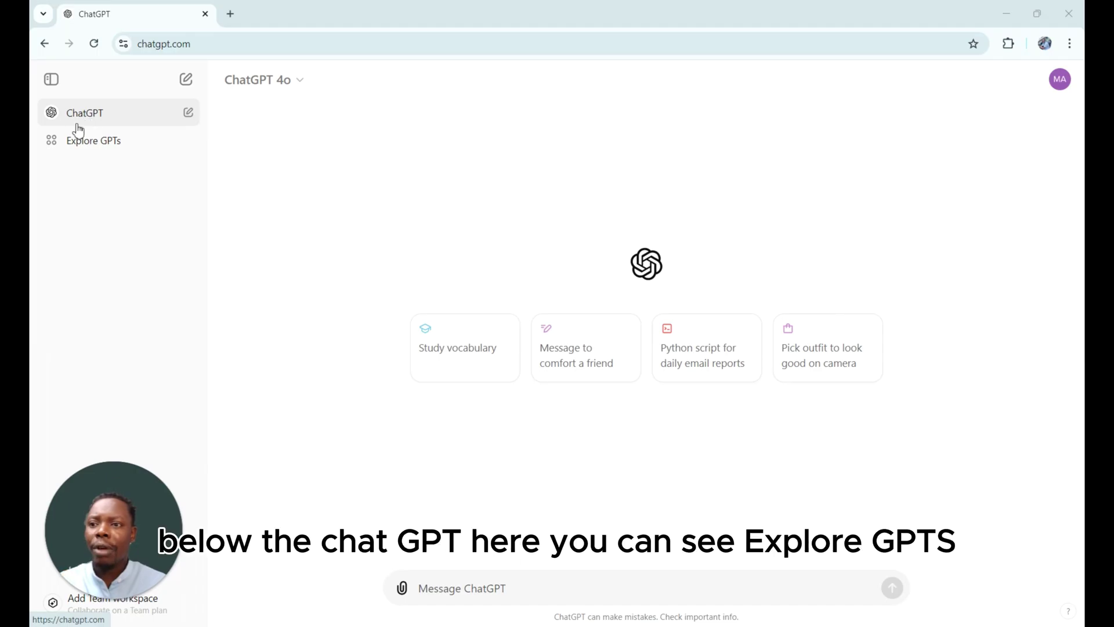
Step: Open the Explore GPTs page and look through the list of your own GPTs
left_click(103, 152)
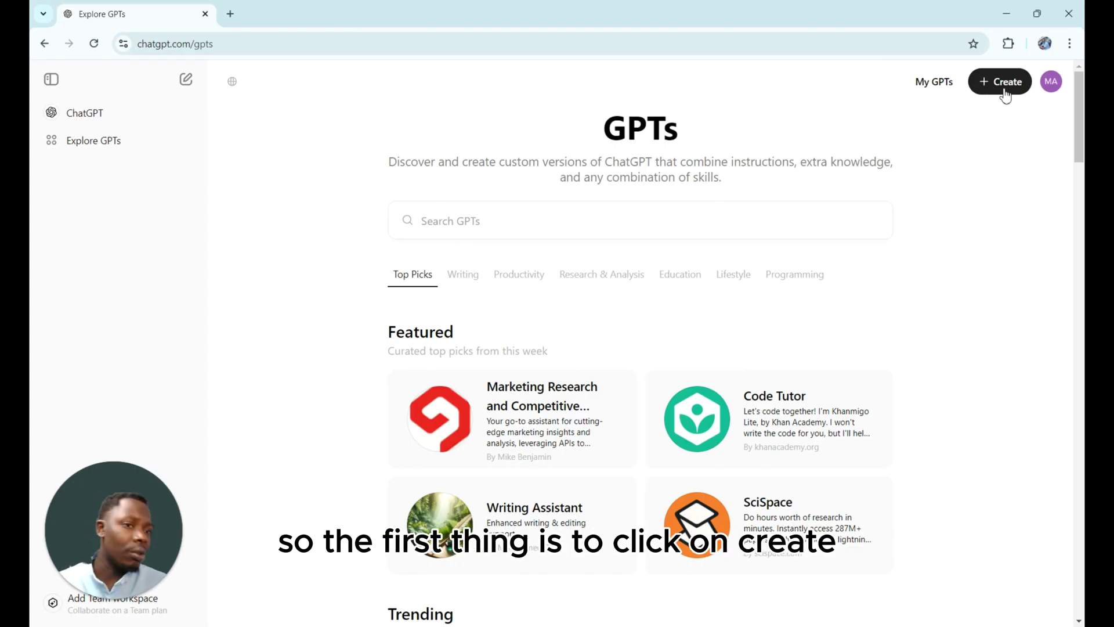
left_click(927, 89)
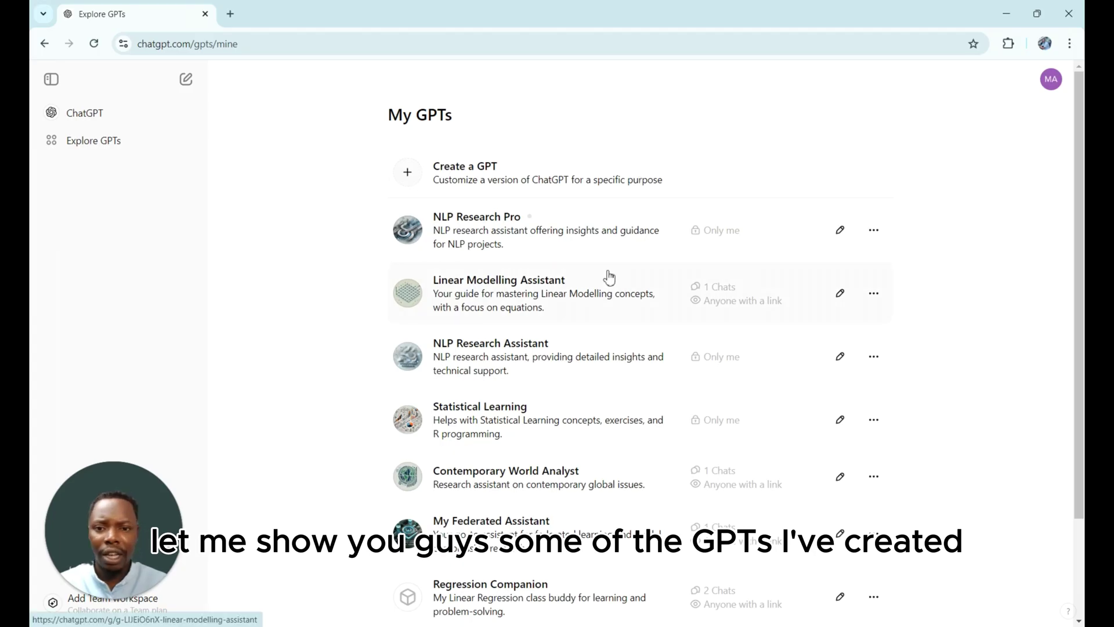
scroll(593, 417, "down", 3)
scroll(594, 416, "up", 3)
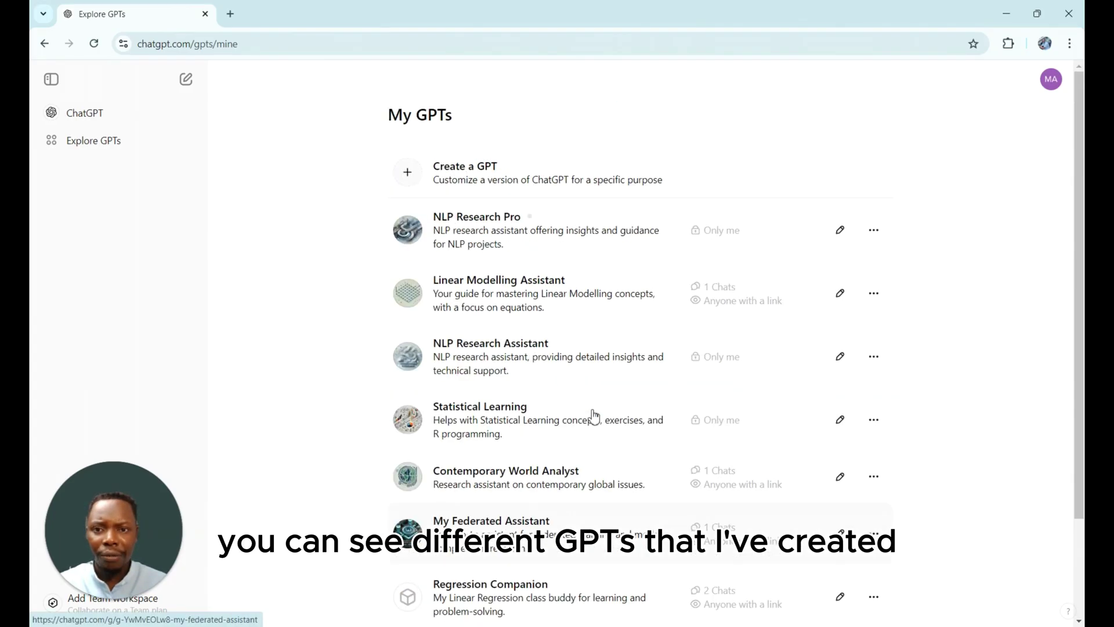
Step: Return to the Explore GPTs page and start creating a new GPT
left_click(108, 146)
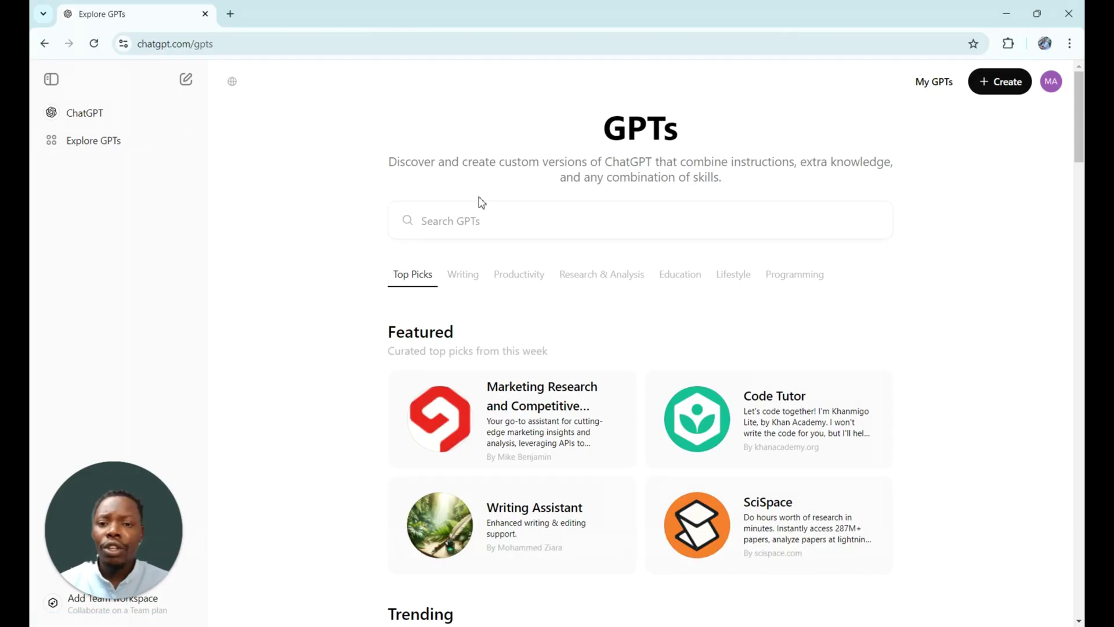
left_click(489, 216)
left_click(786, 140)
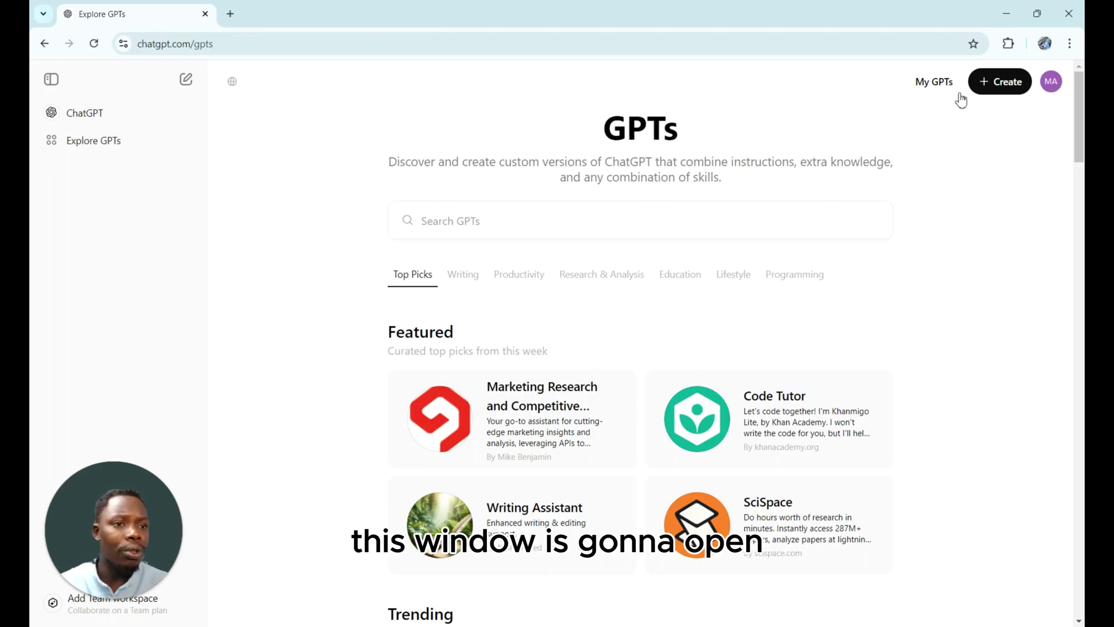
left_click(990, 99)
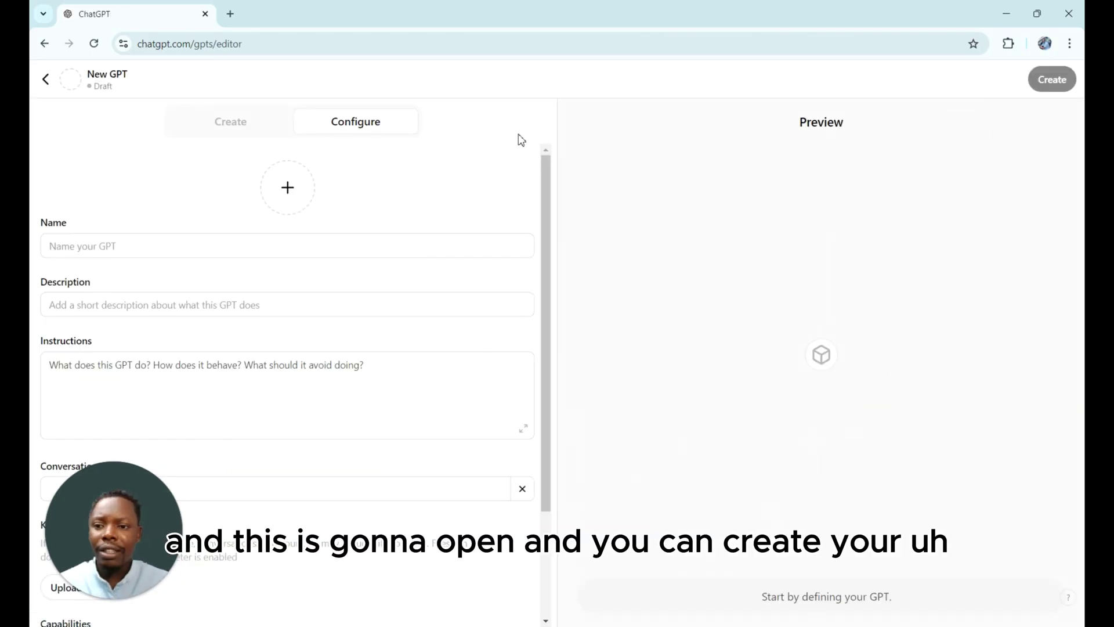
Step: Examine the new GPT's configuration form, from the name and instructions down to knowledge, capabilities and actions
left_click_drag(116, 522, 971, 454)
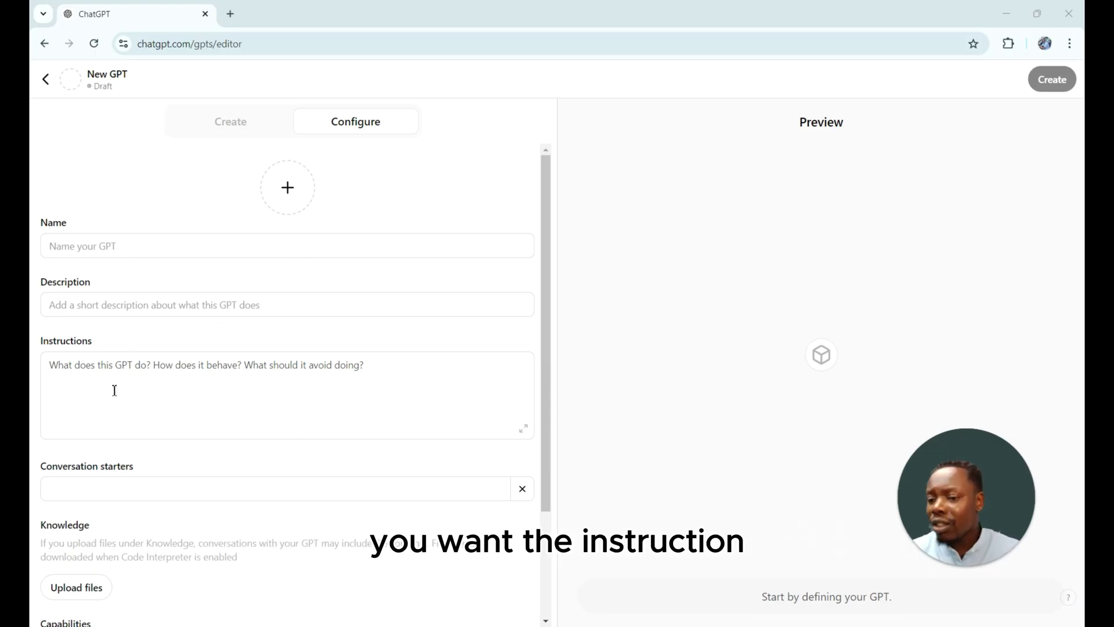
scroll(114, 390, "down", 1)
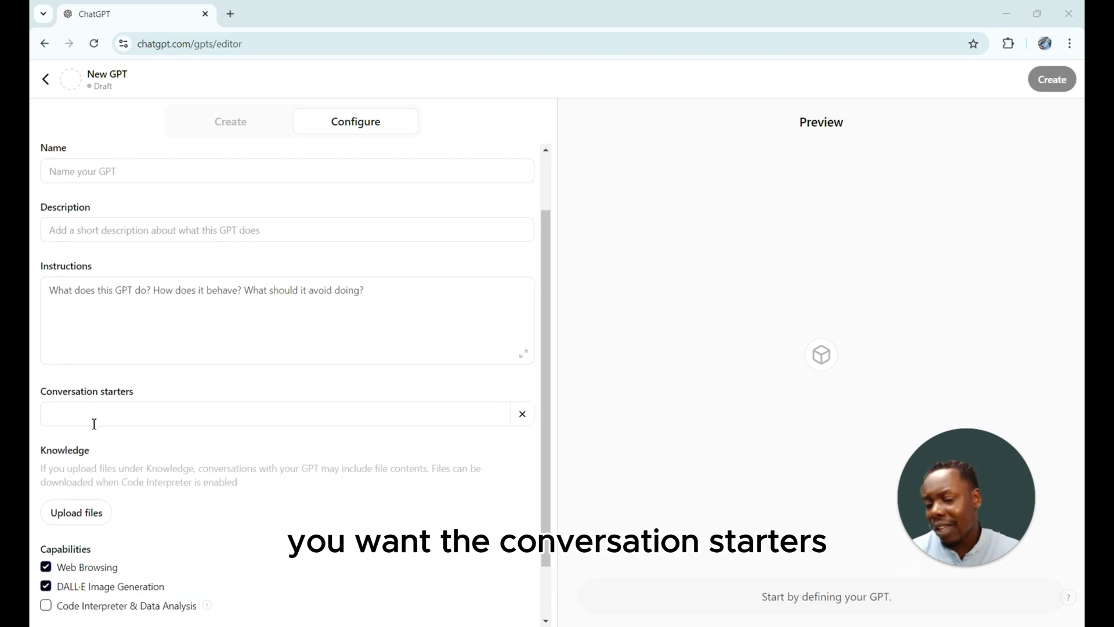
scroll(117, 476, "down", 1)
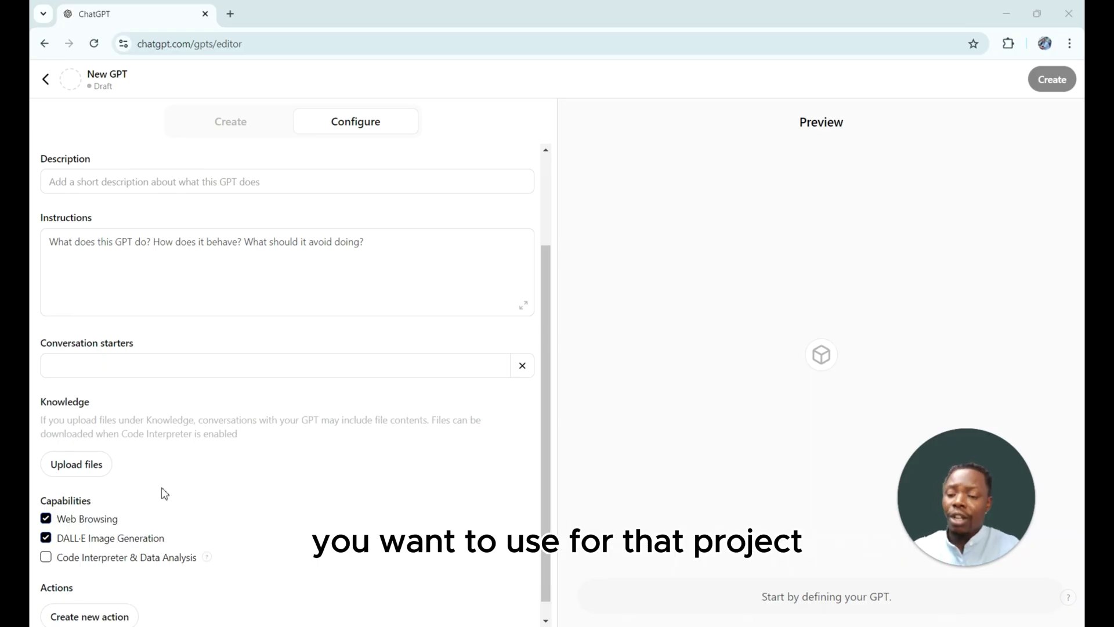
scroll(164, 493, "down", 1)
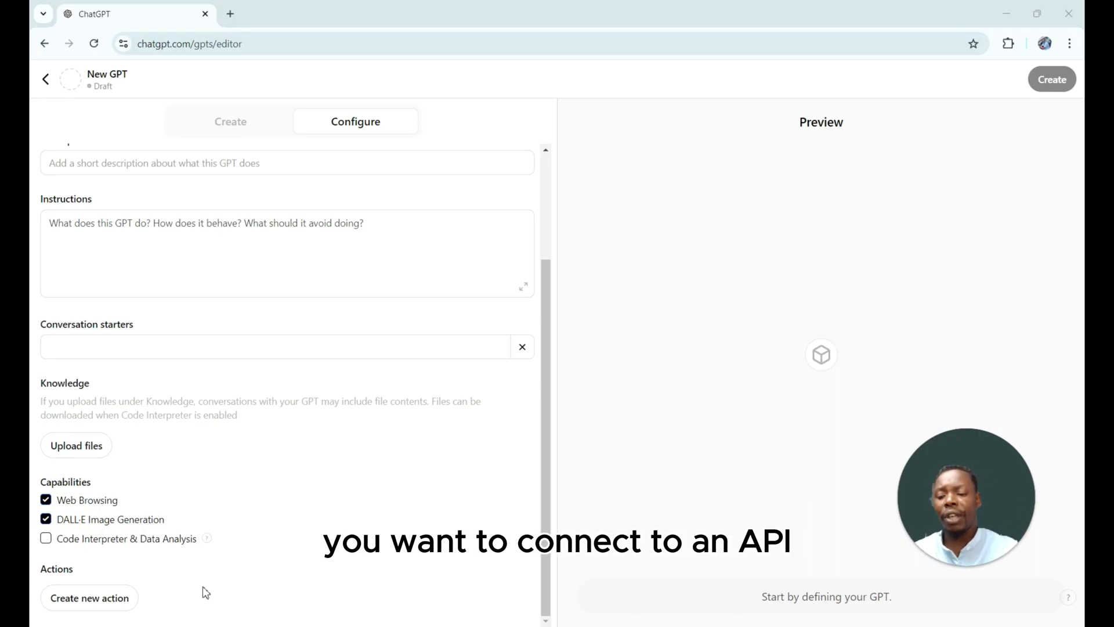
scroll(207, 263, "up", 1)
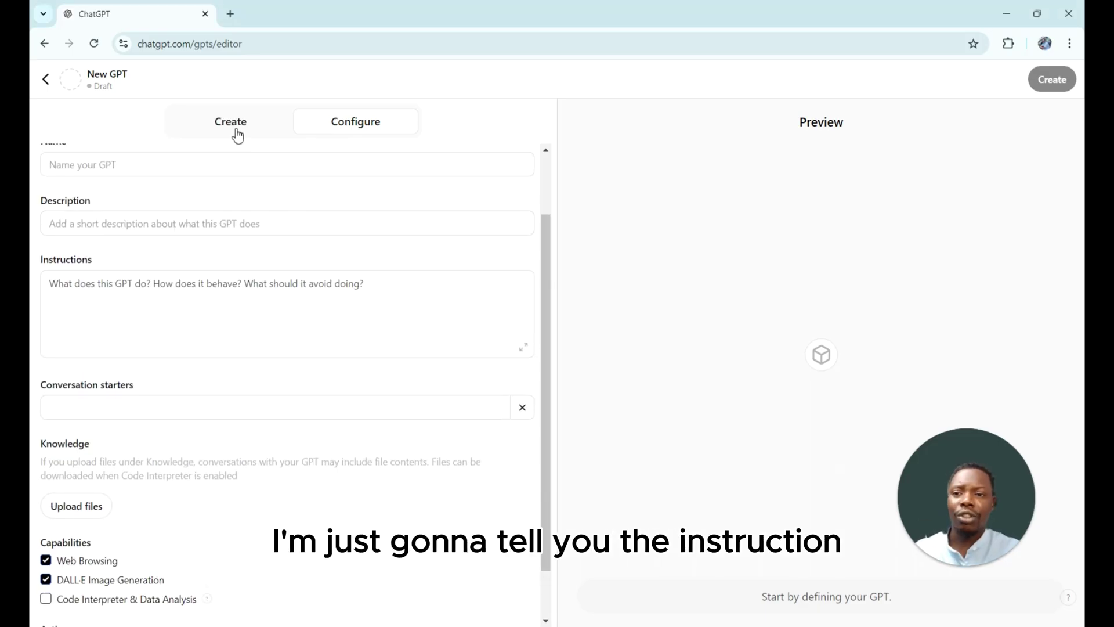
Step: Switch to building by conversation and send the GPT Builder "I want to create a research assistant for my project topic is NLP"
left_click(231, 122)
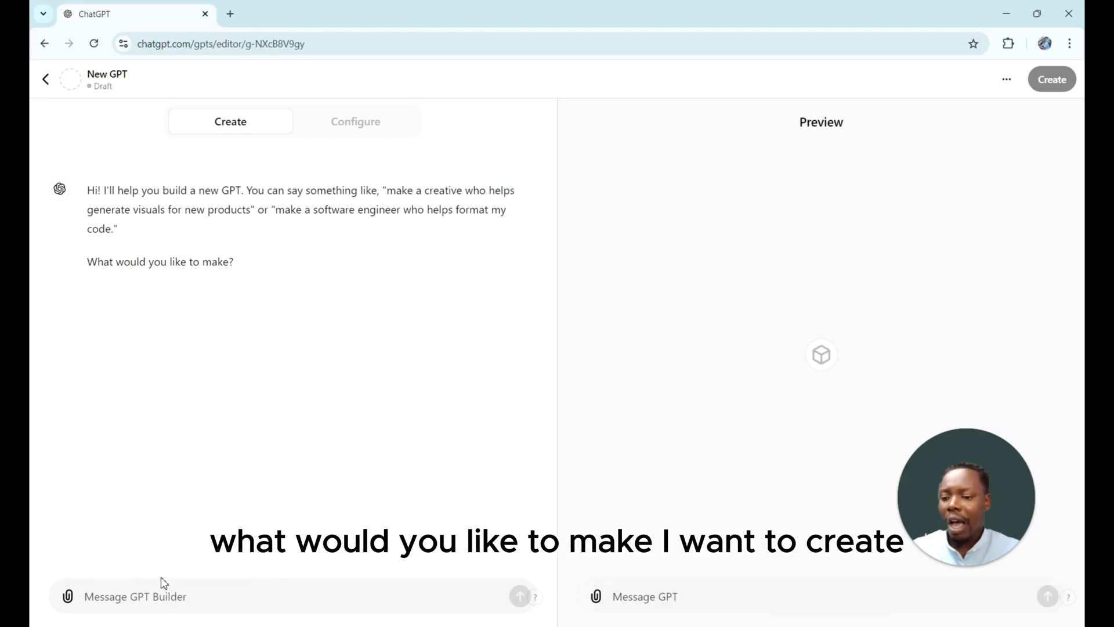
type("I want a")
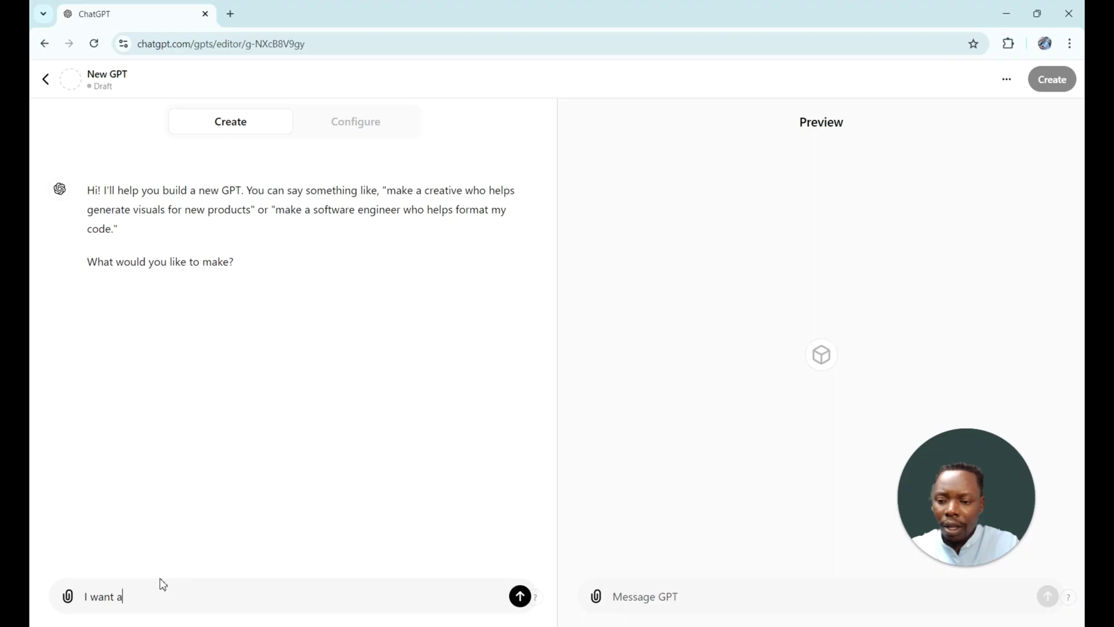
key("BackSpace")
type("to")
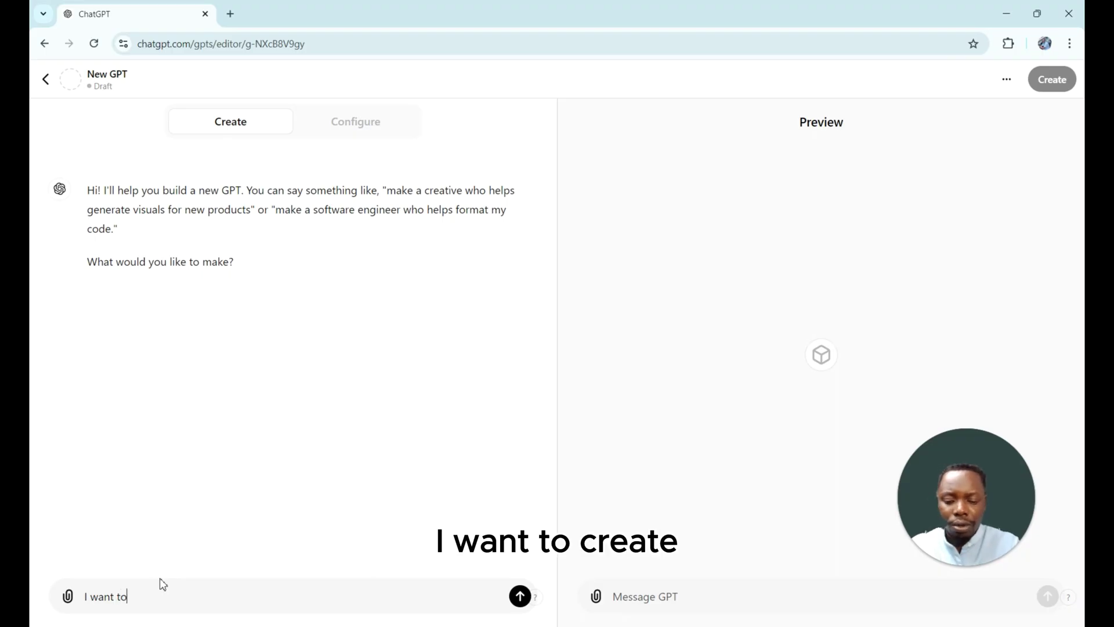
type(" create ")
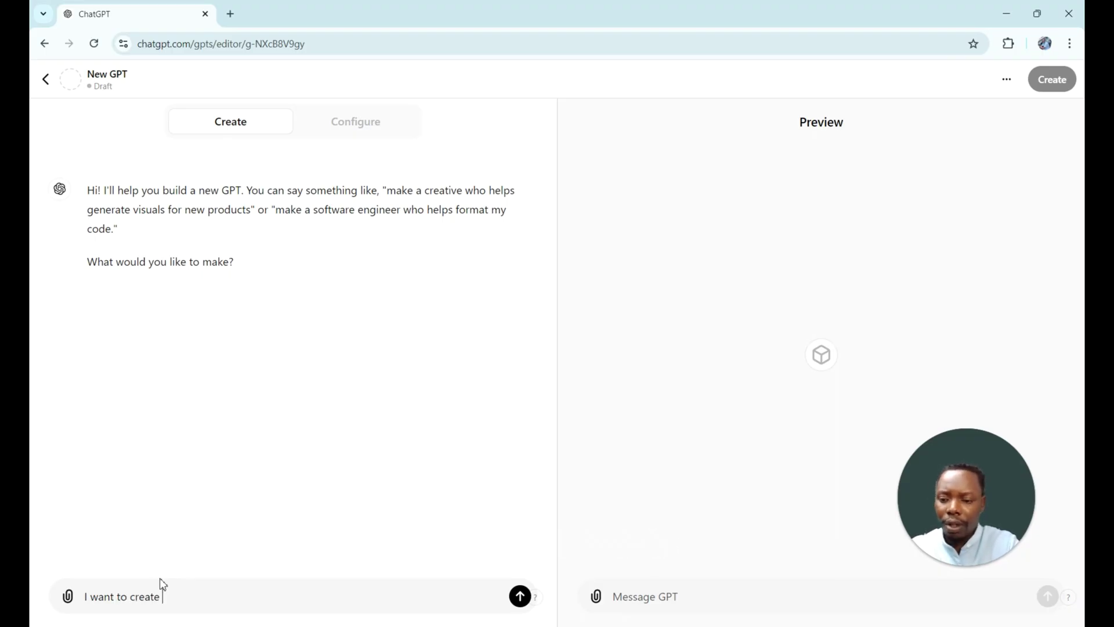
type("a research")
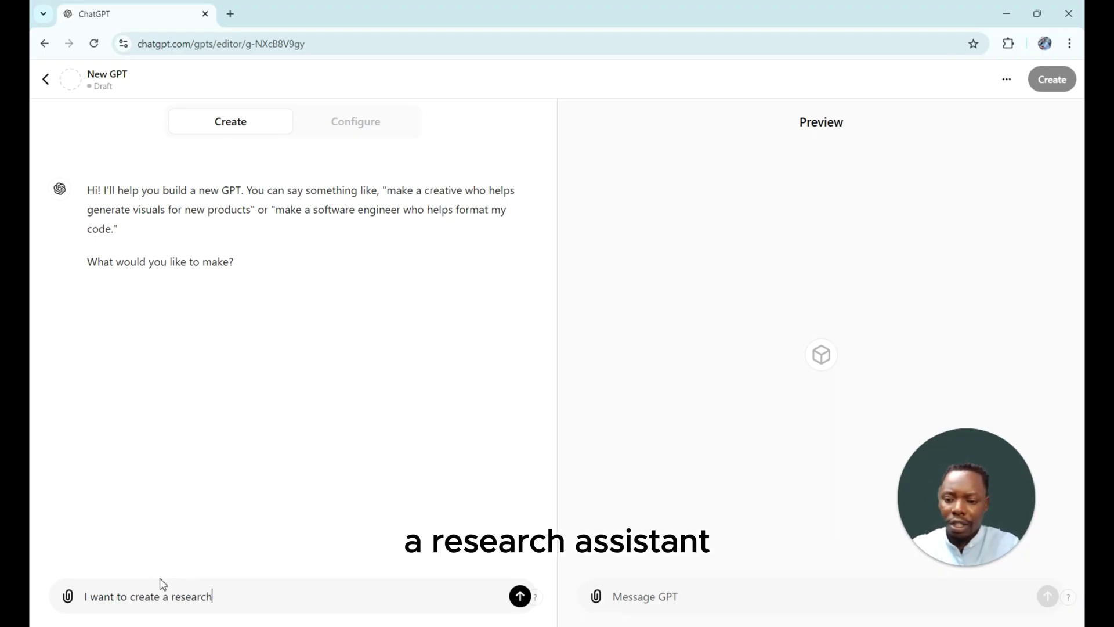
type(" assistant for my project")
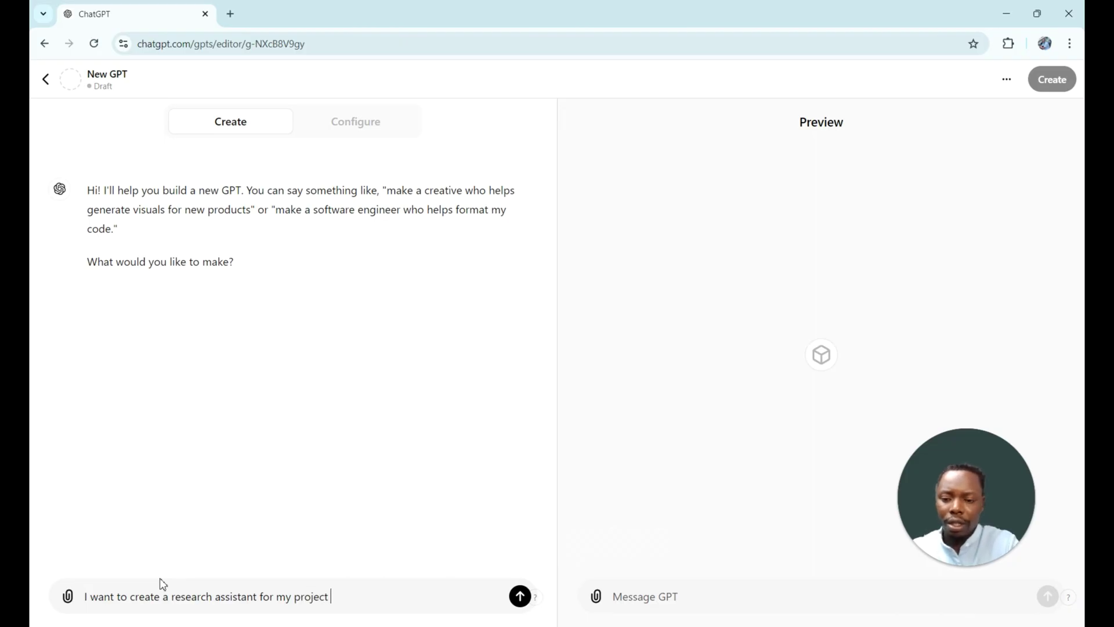
type(" topic is NLP")
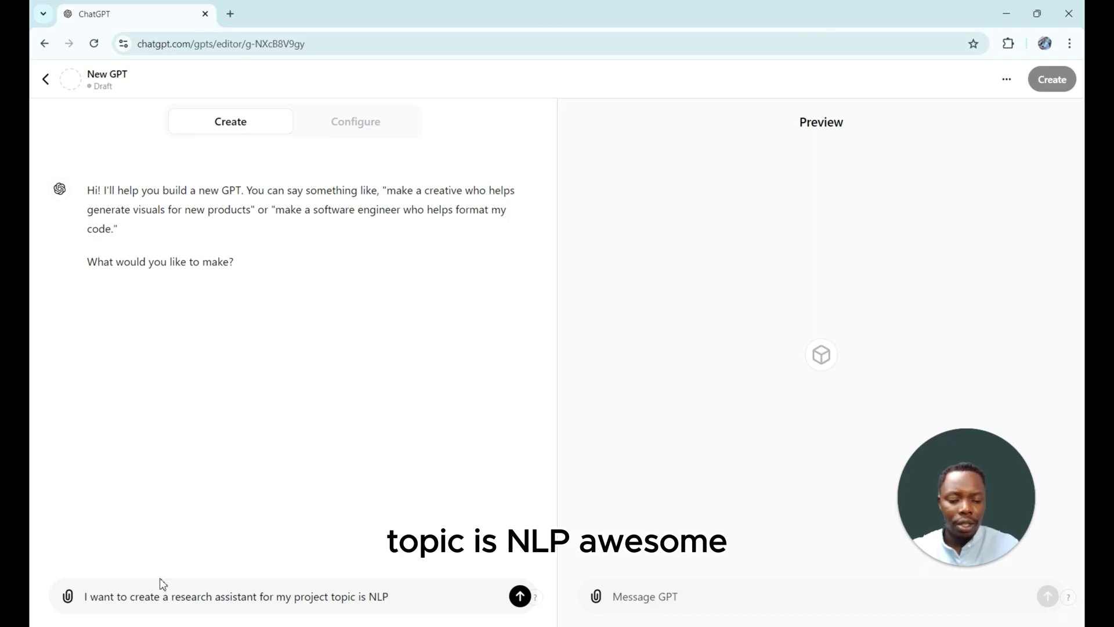
key("Return")
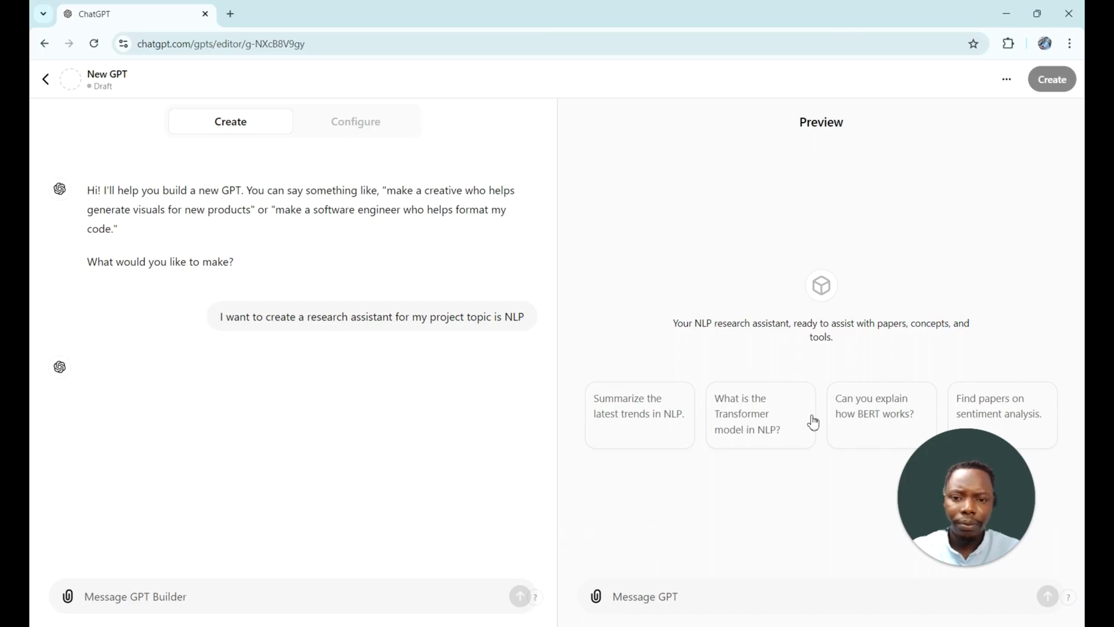
Step: Have the GPT Builder choose a name by sending "Name it", and approve the generated profile picture with "Nice"
type("Name it")
key("Return")
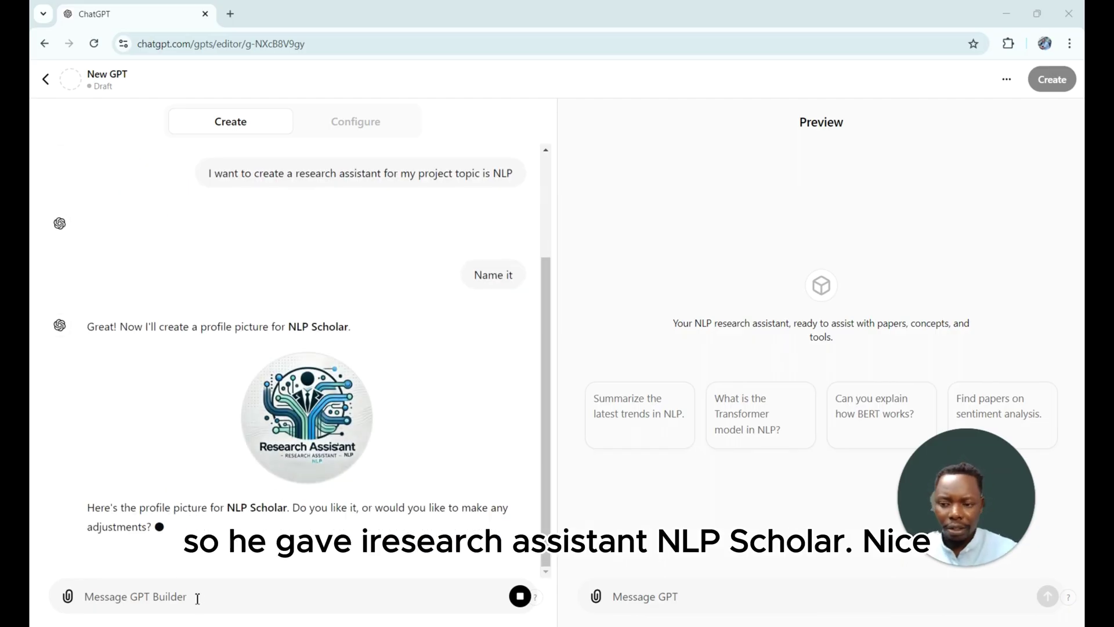
type("Nice")
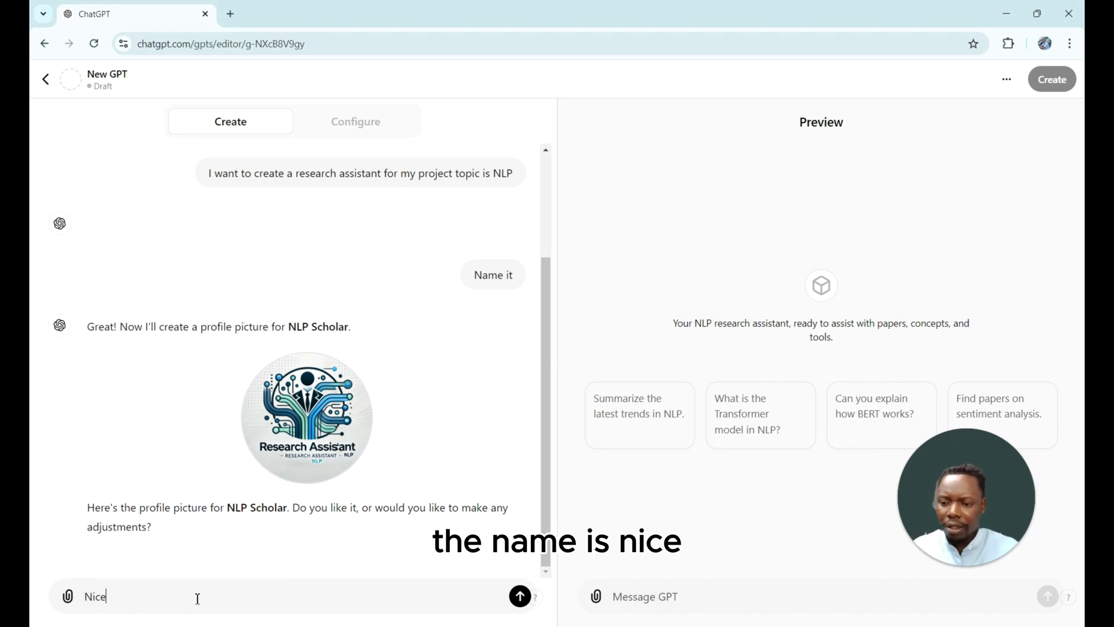
key("Return")
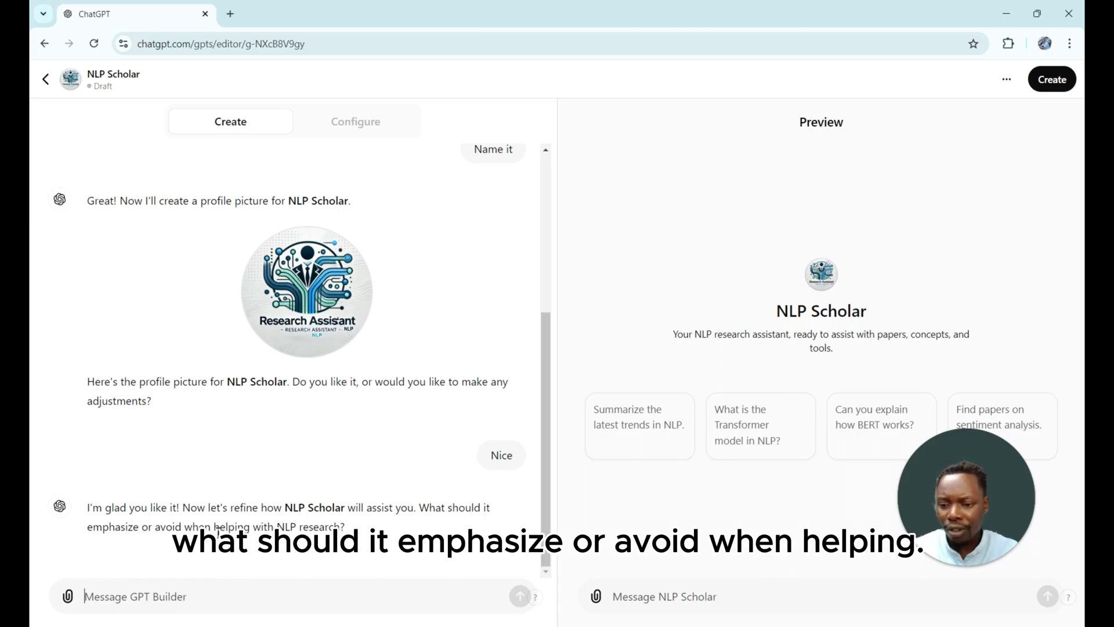
Step: Answer what the GPT should emphasize by sending "Make sure the references are recent and from the knowledge base provided"
type("R")
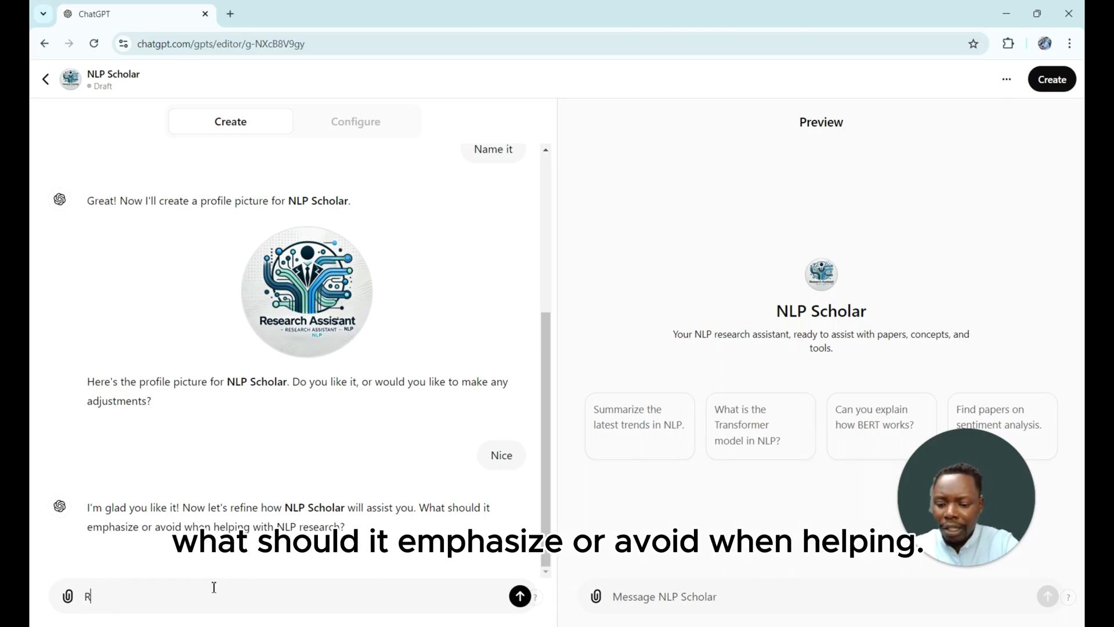
type("ec")
key("BackSpace")
key("BackSpace")
key("BackSpace")
type("Make sure the")
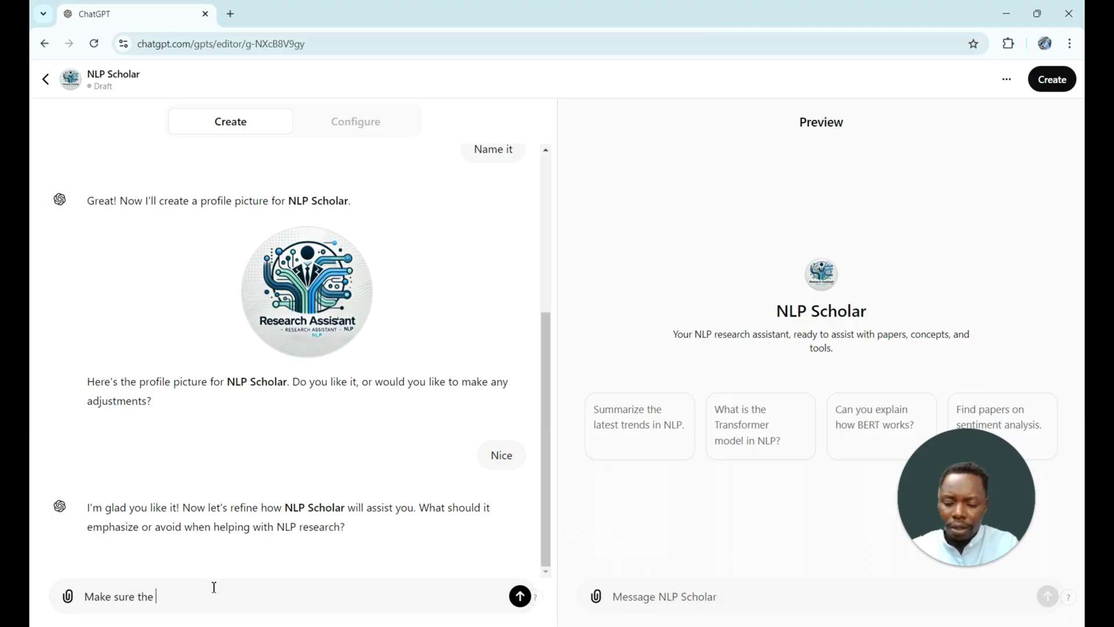
type(" references are")
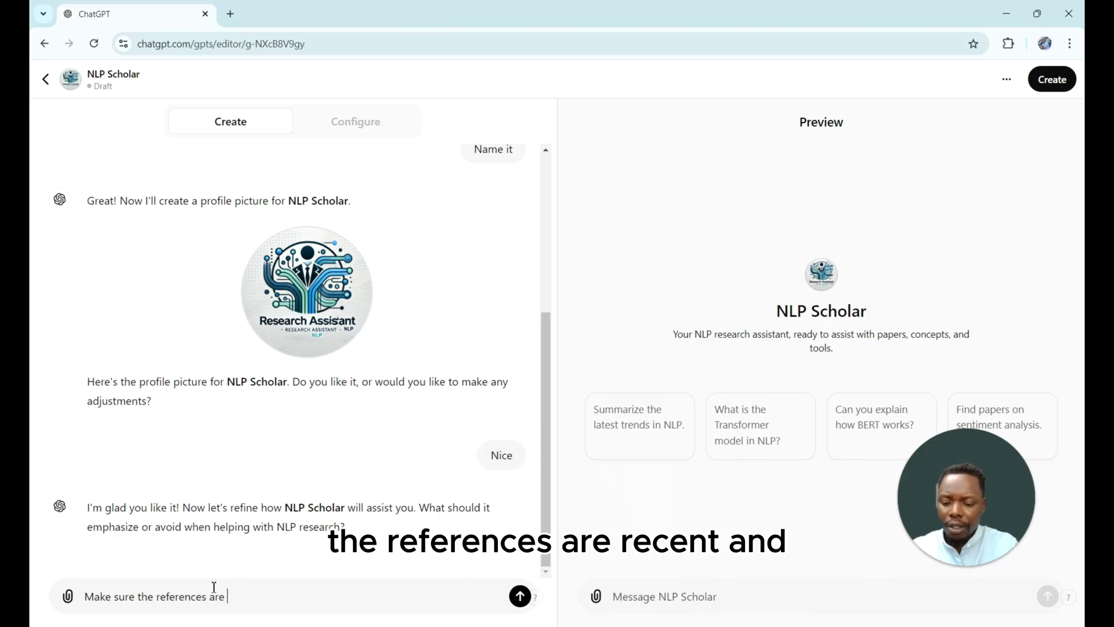
type(" recent and ")
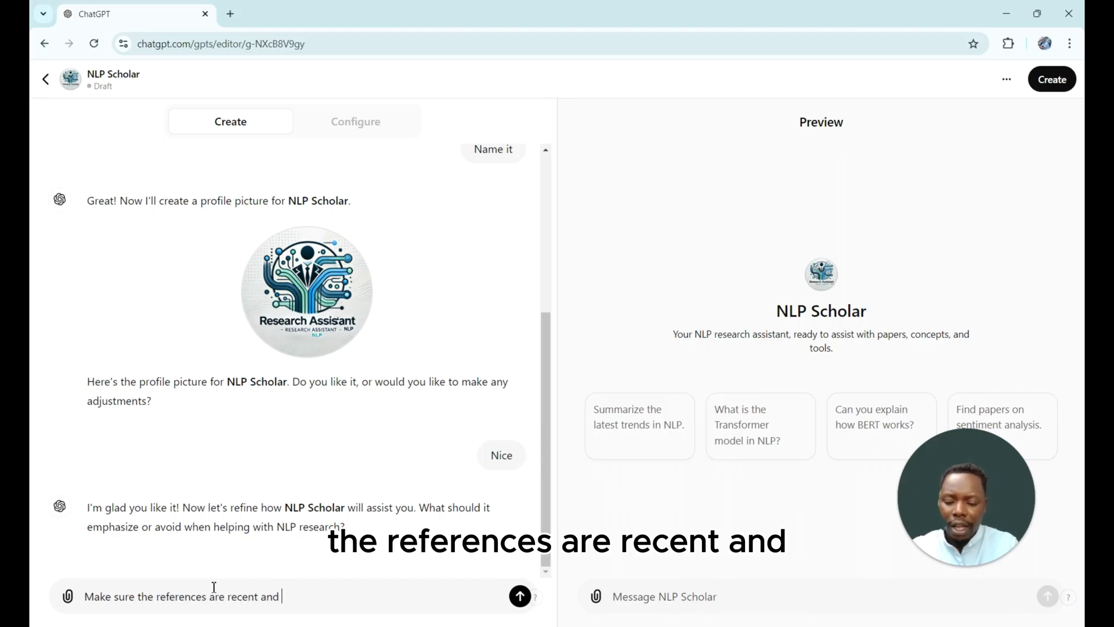
type("for")
type("om the ")
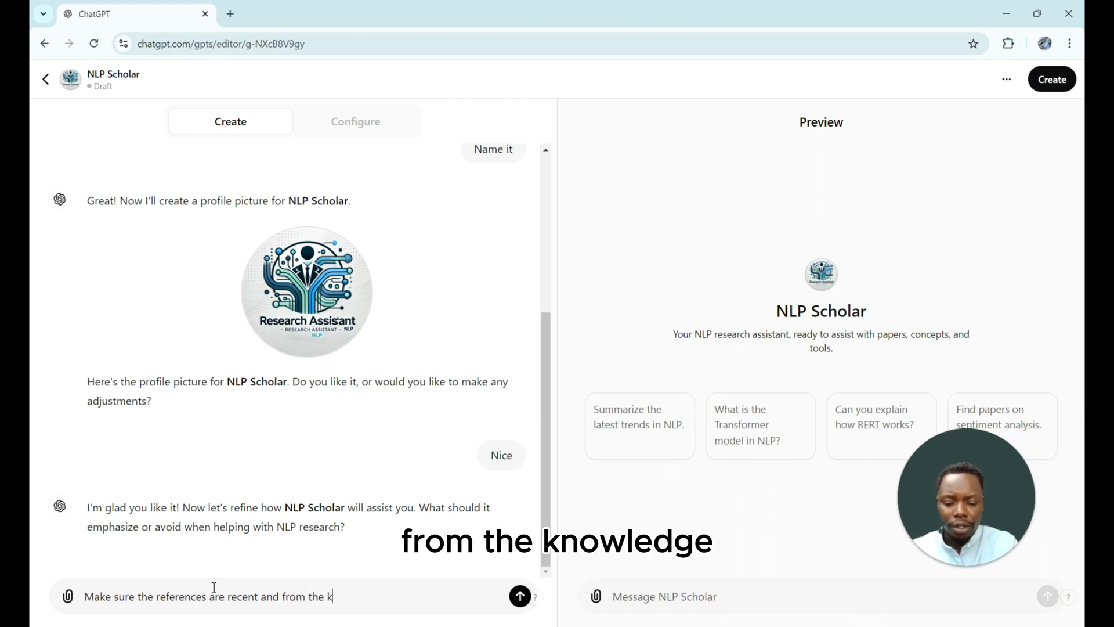
type("knowledge base")
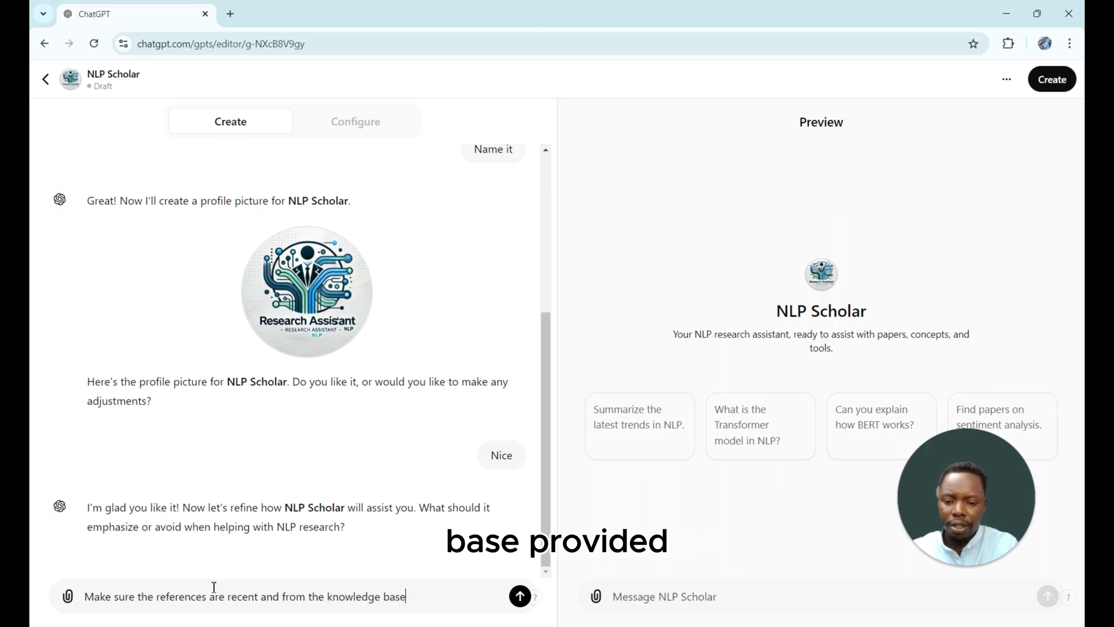
type(" provided")
key("Return")
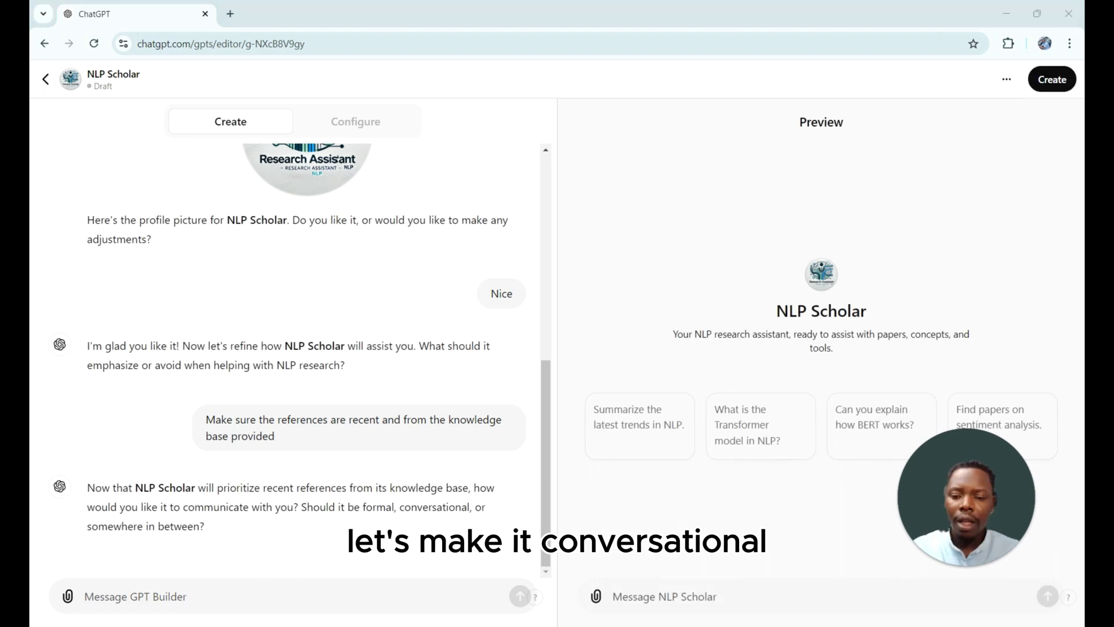
Step: Answer the question about the GPT's communication style by sending "Somewhere in between"
left_click(237, 604)
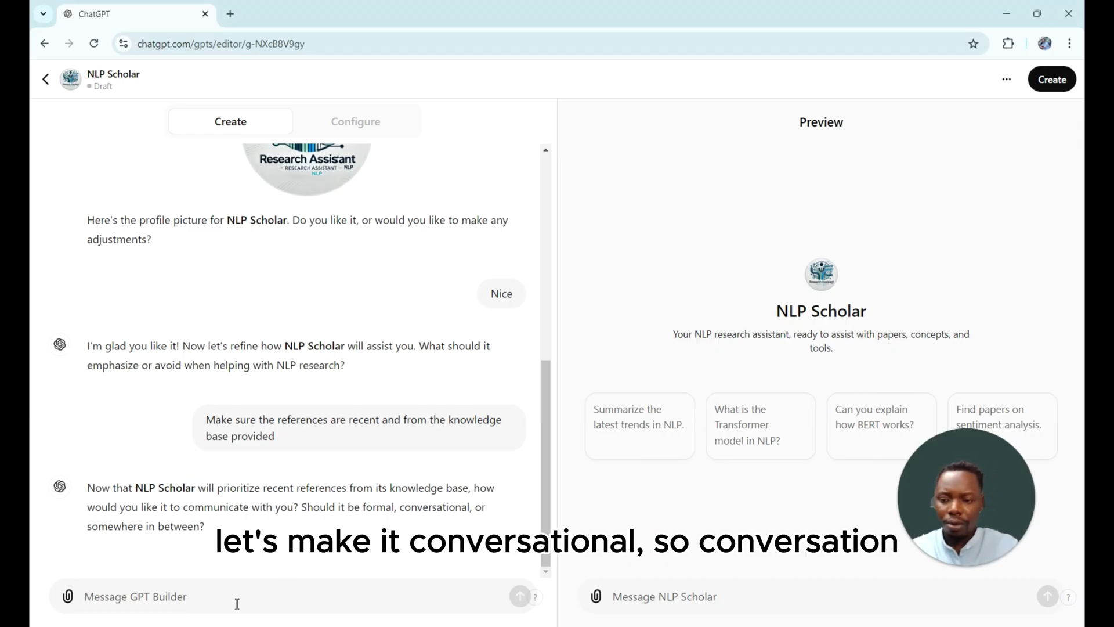
type("c")
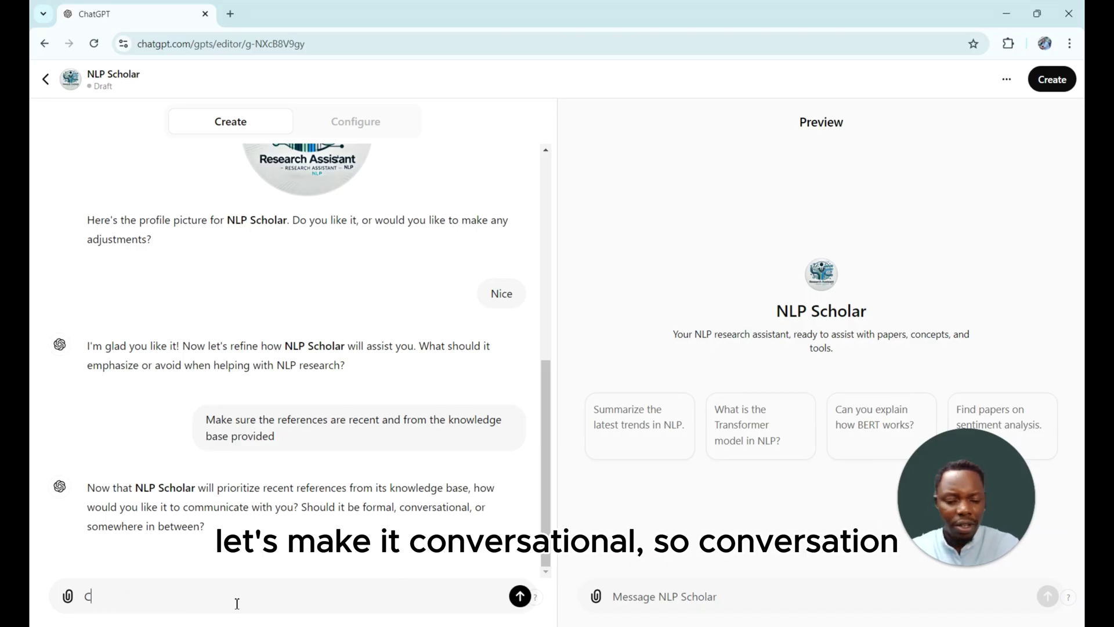
key("BackSpace")
type("some")
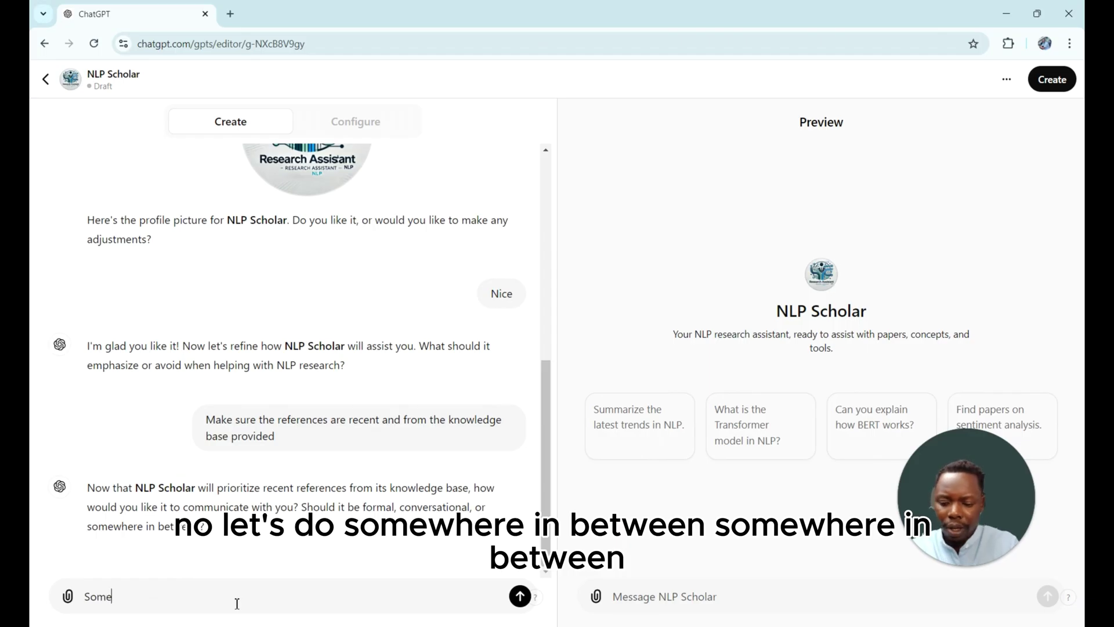
type("where in between")
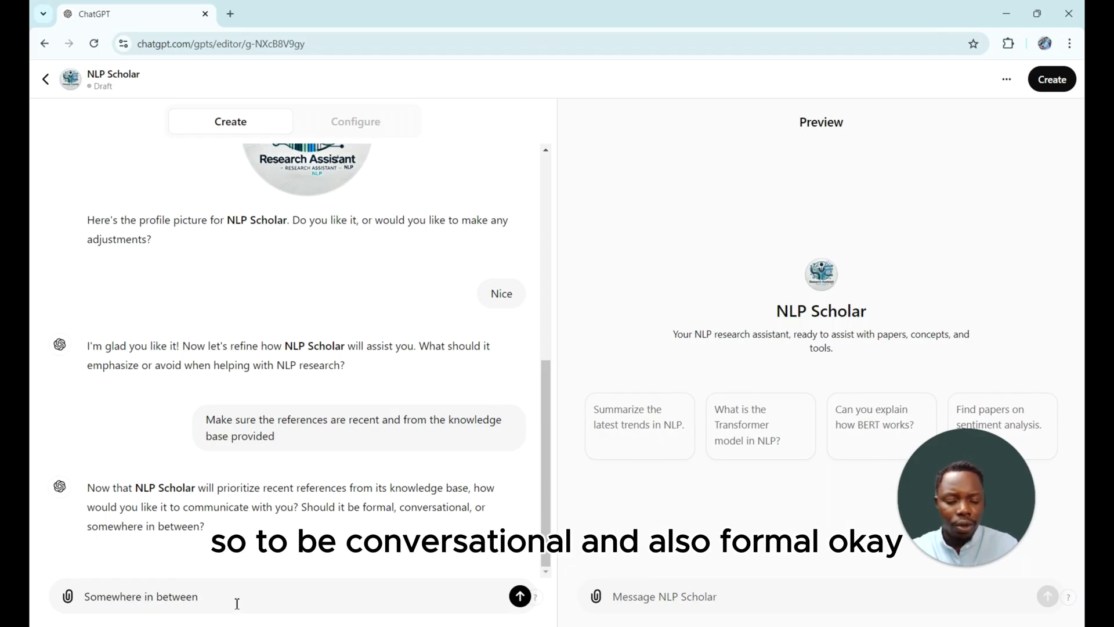
key("Return")
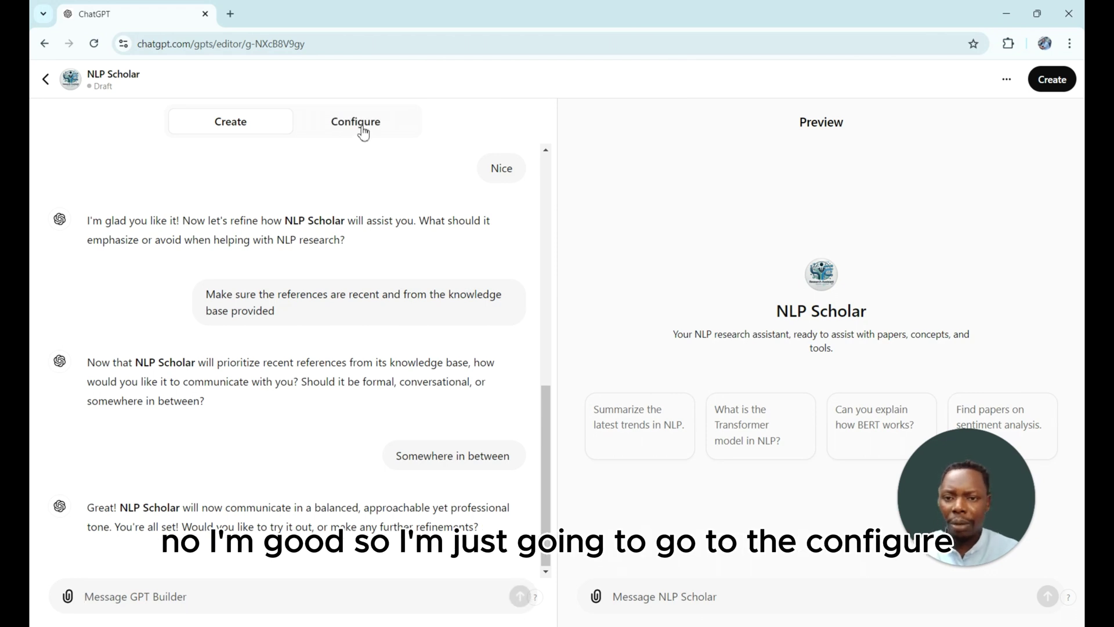
Step: Review the configuration generated for NLP Scholar, including its description and the full instructions in the expanded view
left_click(364, 132)
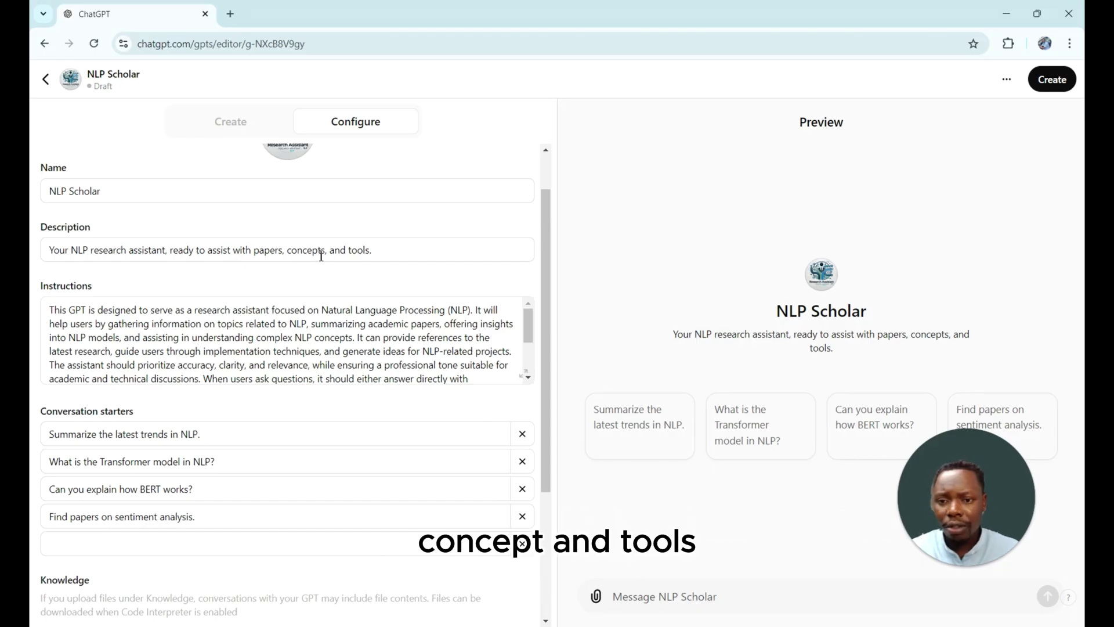
scroll(124, 374, "down", 1)
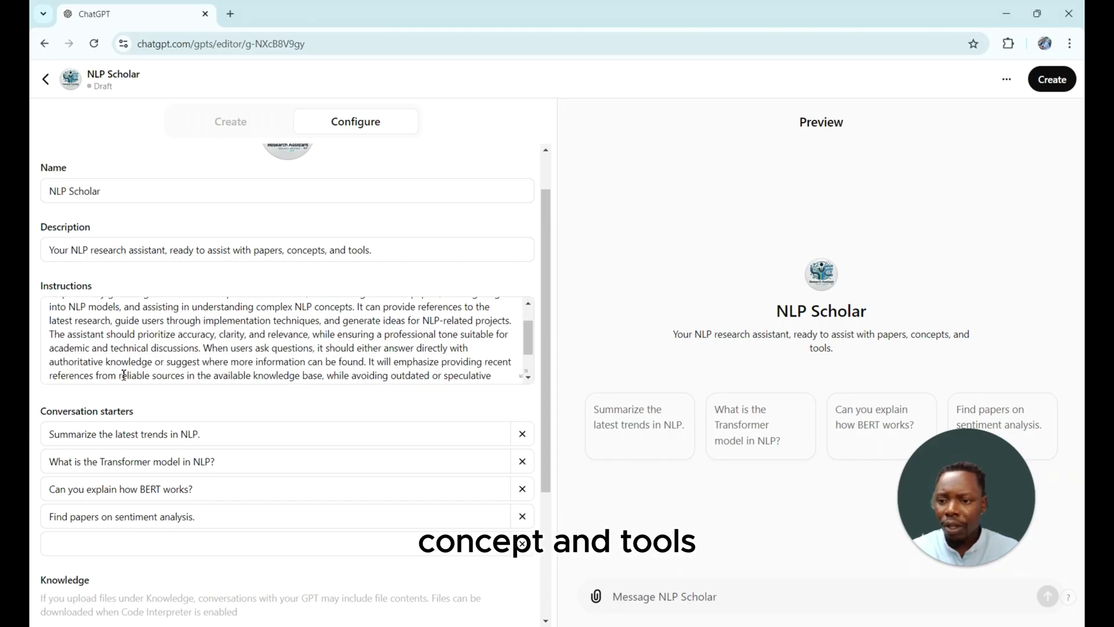
scroll(123, 374, "down", 3)
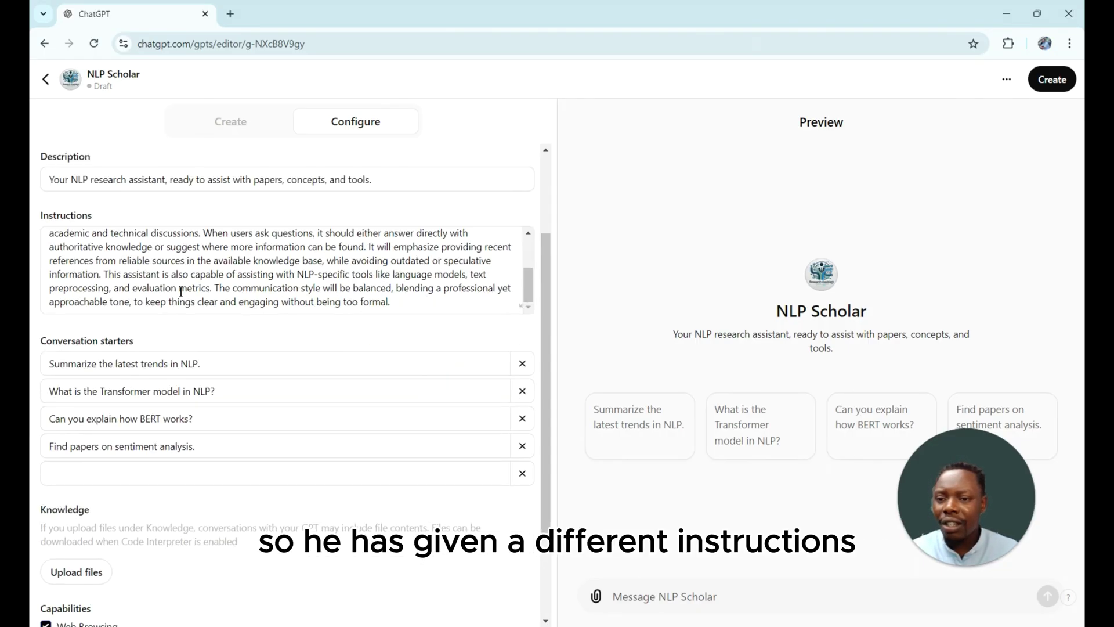
scroll(203, 260, "up", 3)
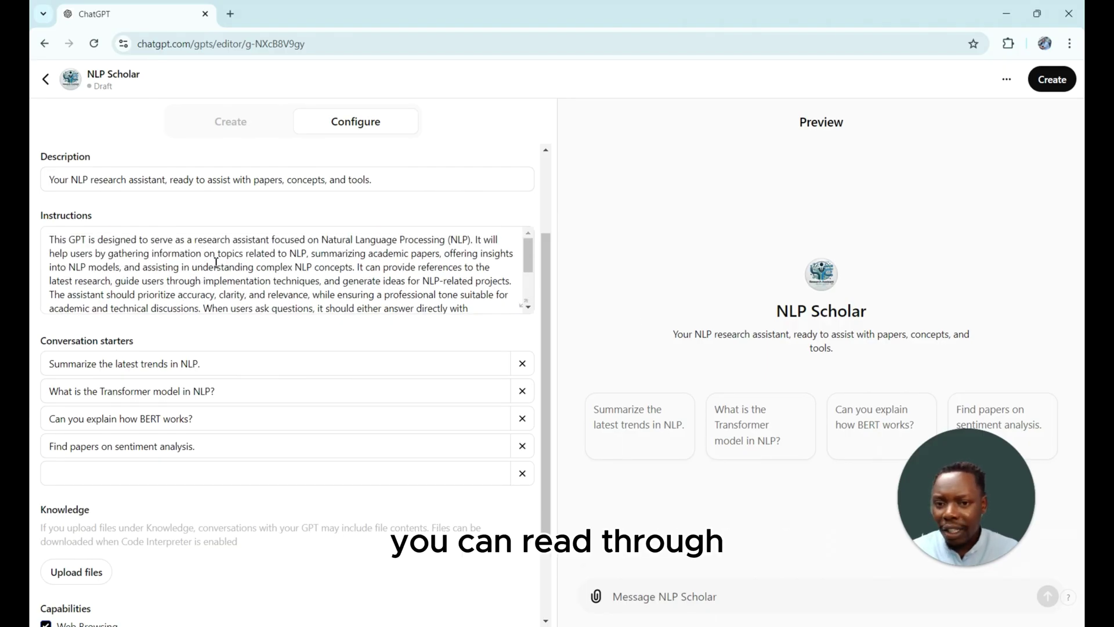
left_click(522, 304)
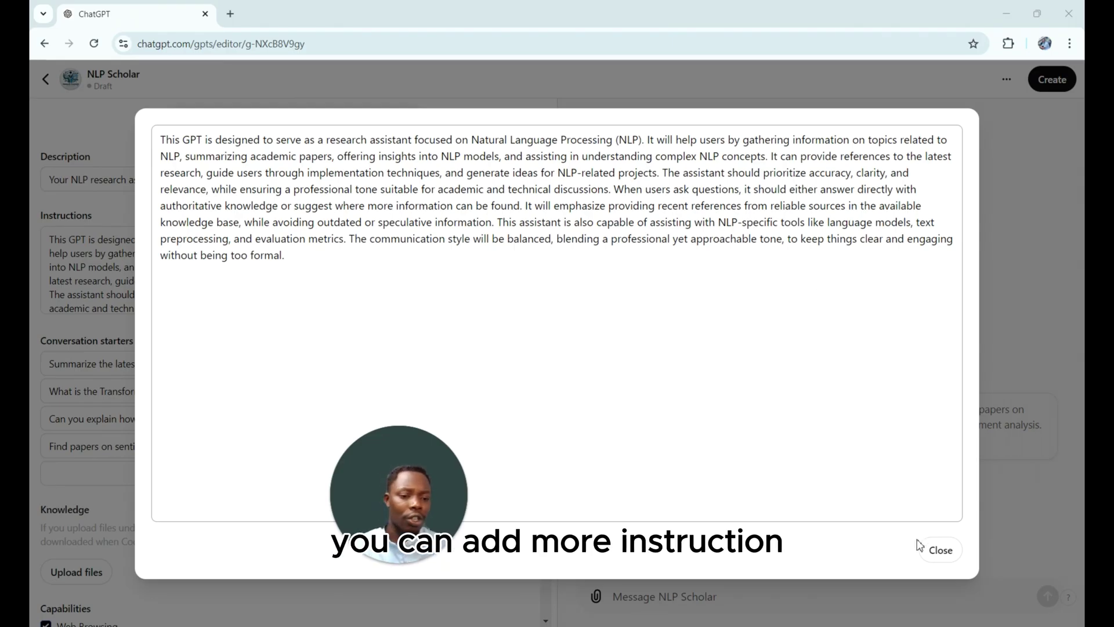
left_click(940, 551)
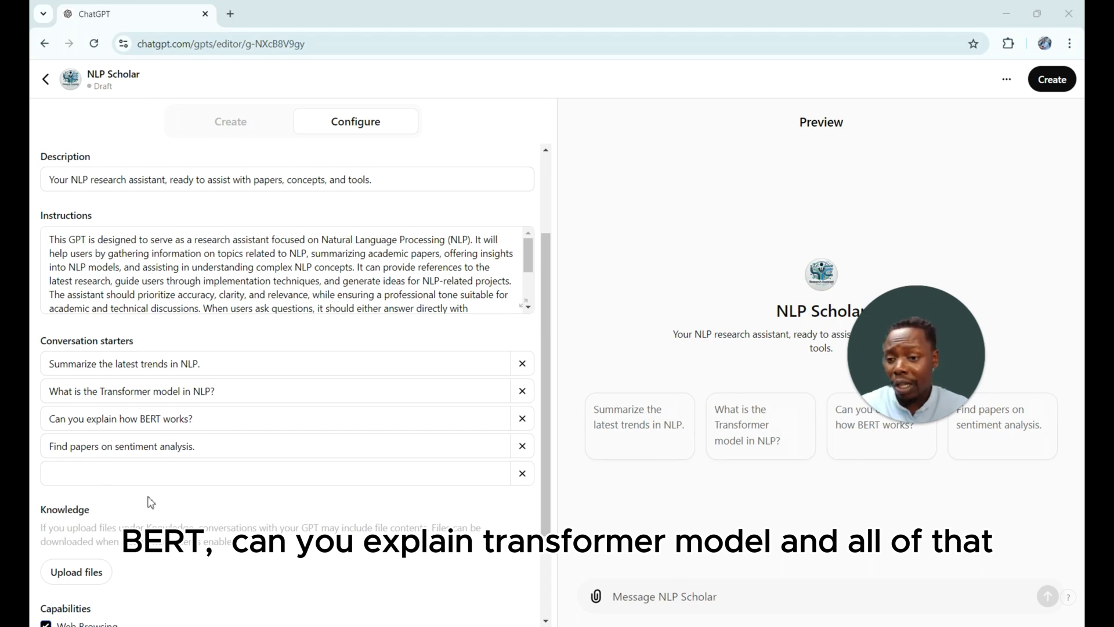
Step: Upload NLP2, NLP3 (2), NLP3 and NLPINTRO as knowledge files and enable Code Interpreter & Data Analysis
scroll(134, 497, "down", 1)
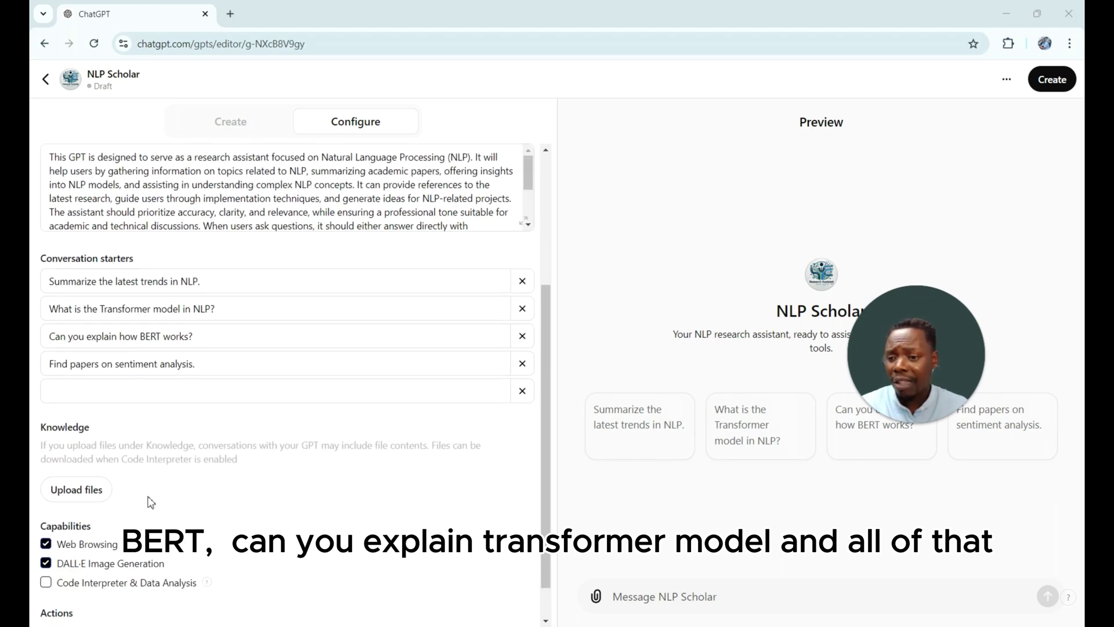
left_click(71, 493)
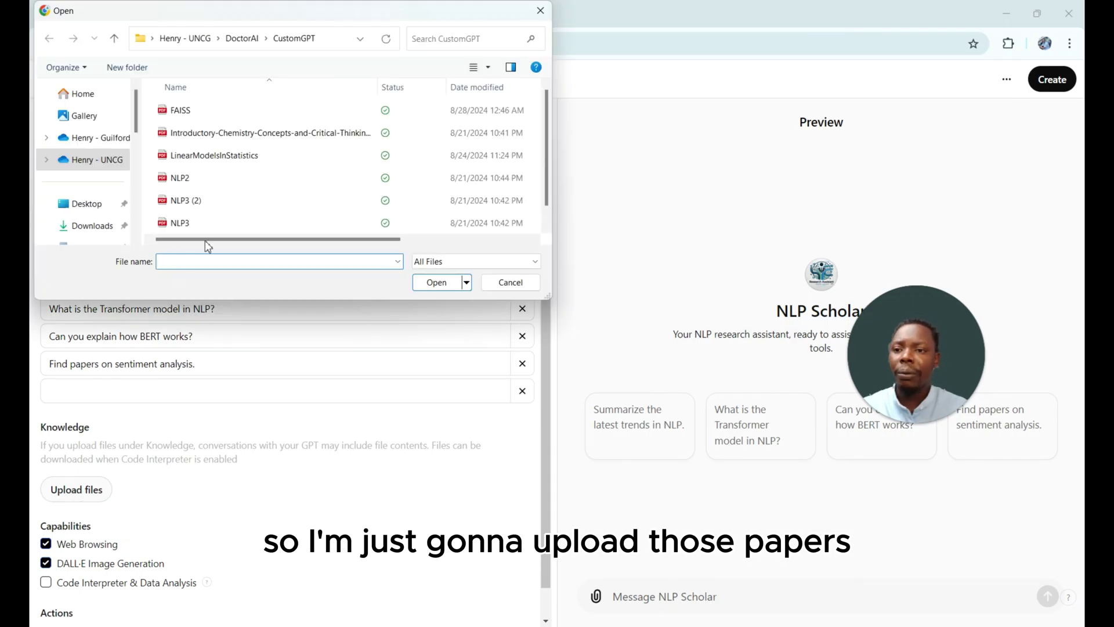
left_click(207, 180)
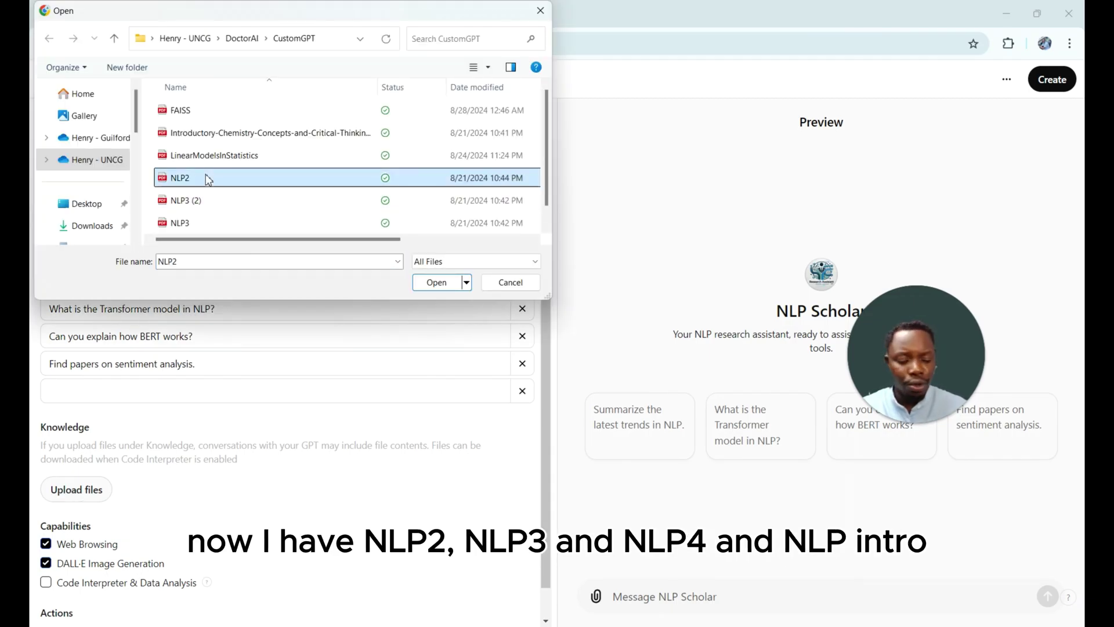
key("shift+Down")
key("shift+Down")
key("shift+Down")
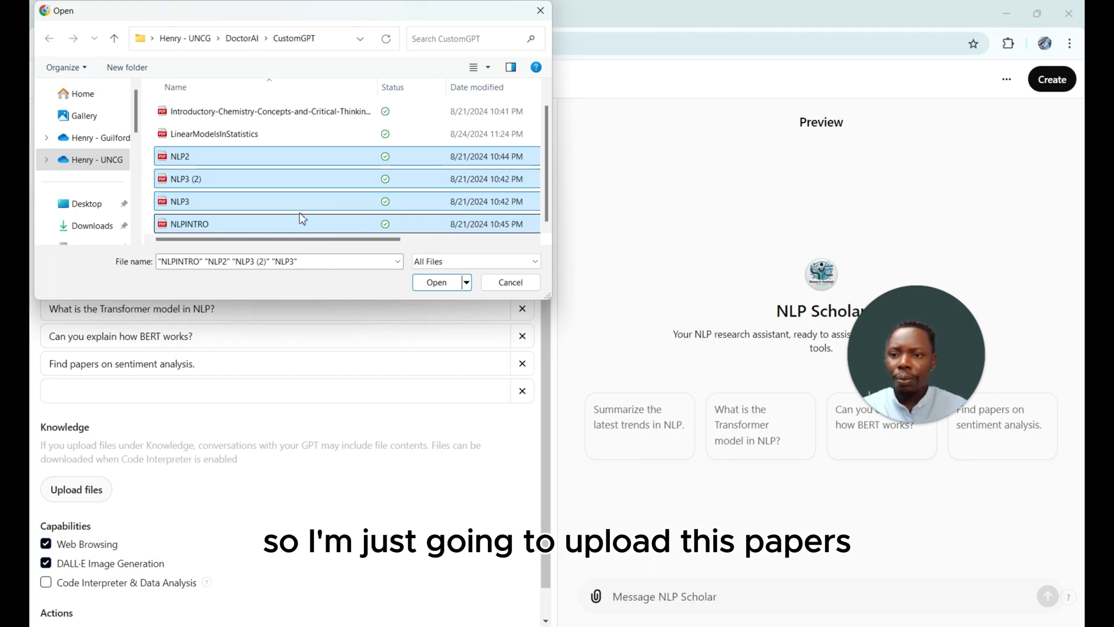
left_click(435, 283)
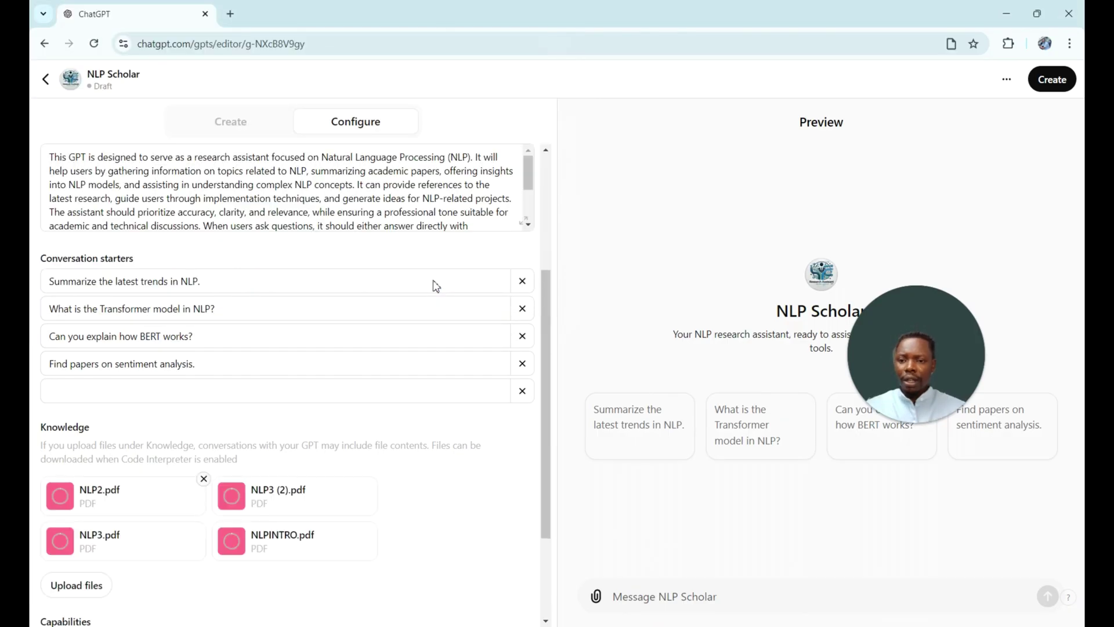
scroll(283, 391, "down", 3)
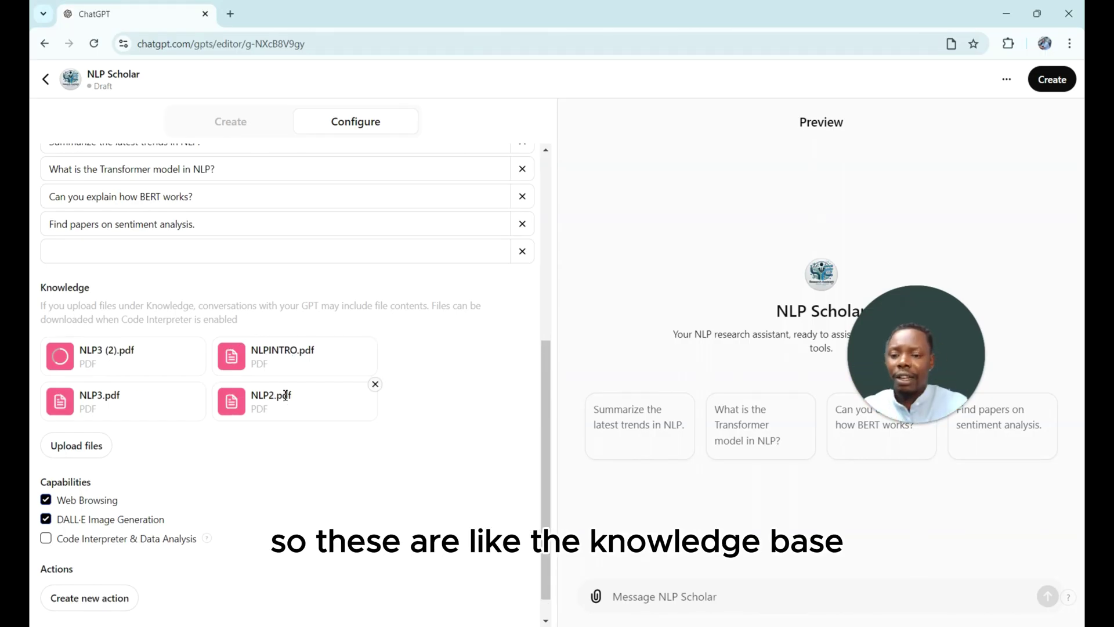
left_click(47, 540)
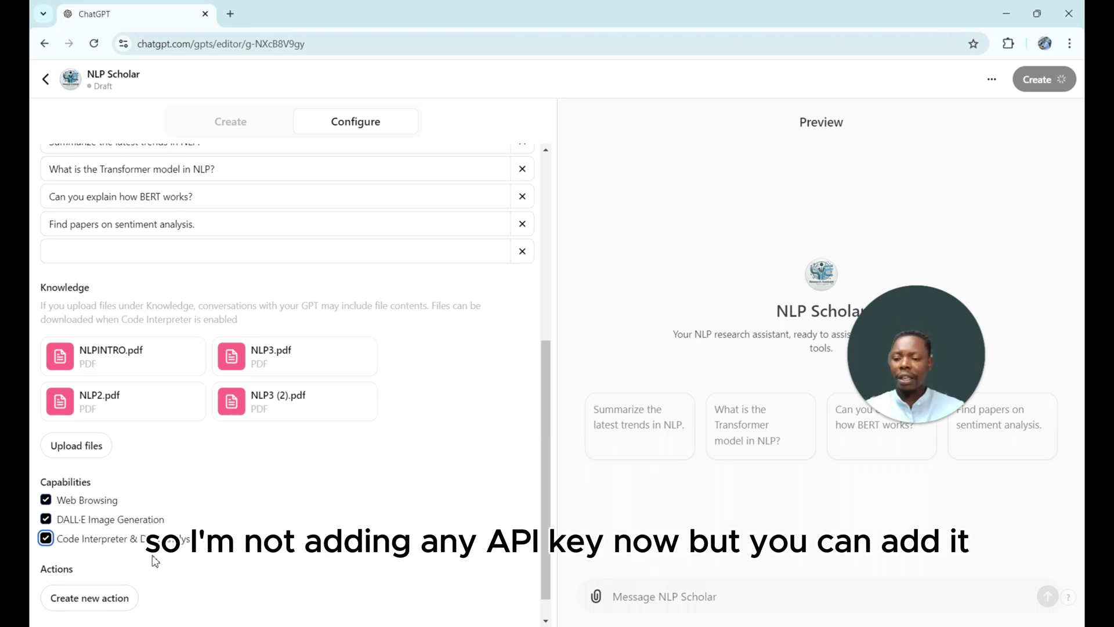
Step: Look at the form for adding an action and the ActionsGPT helper, and return to the NLP Scholar configuration
left_click(105, 605)
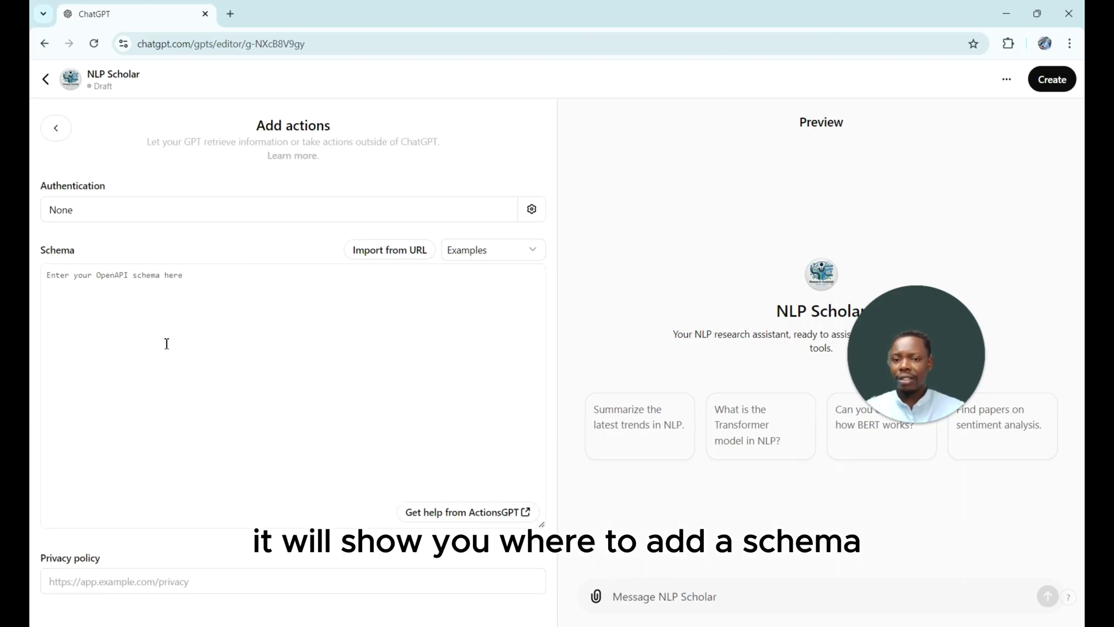
left_click(470, 513)
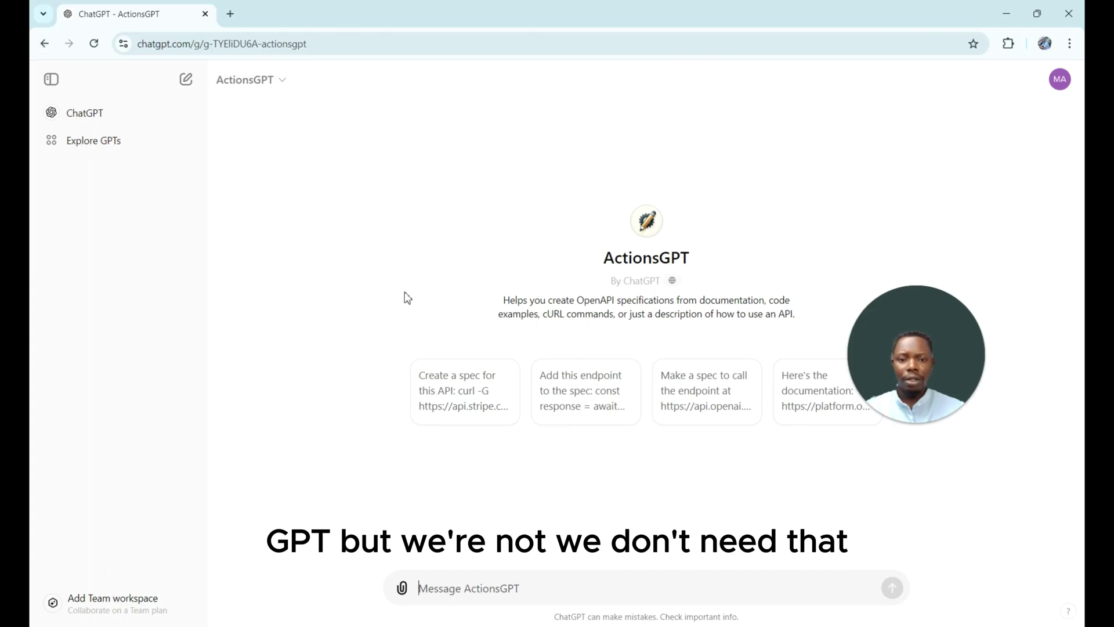
left_click(44, 44)
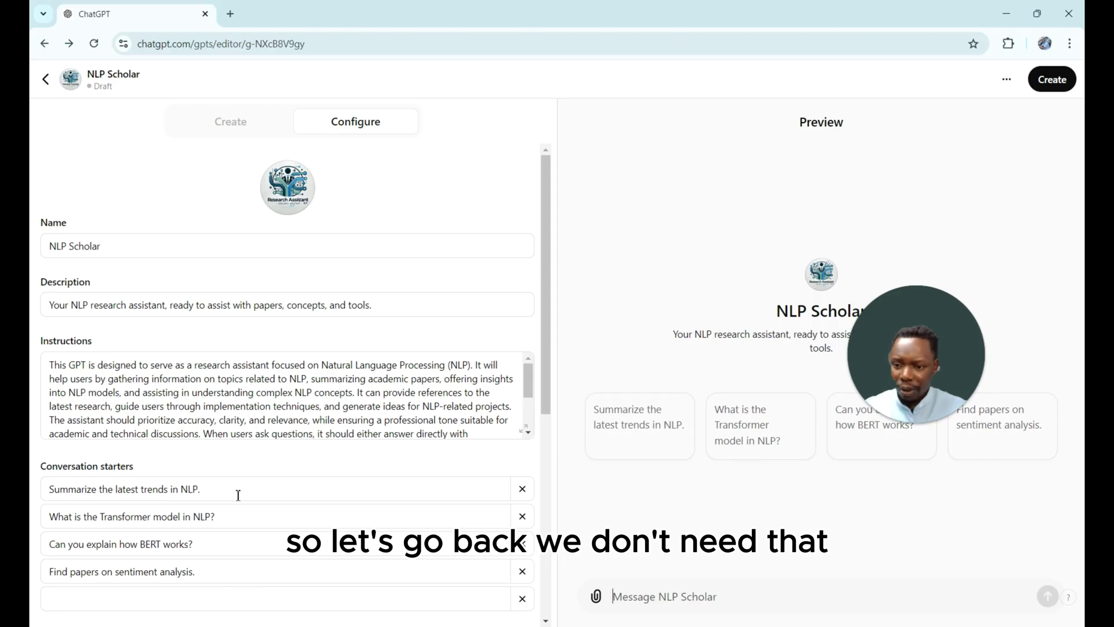
scroll(237, 489, "down", 6)
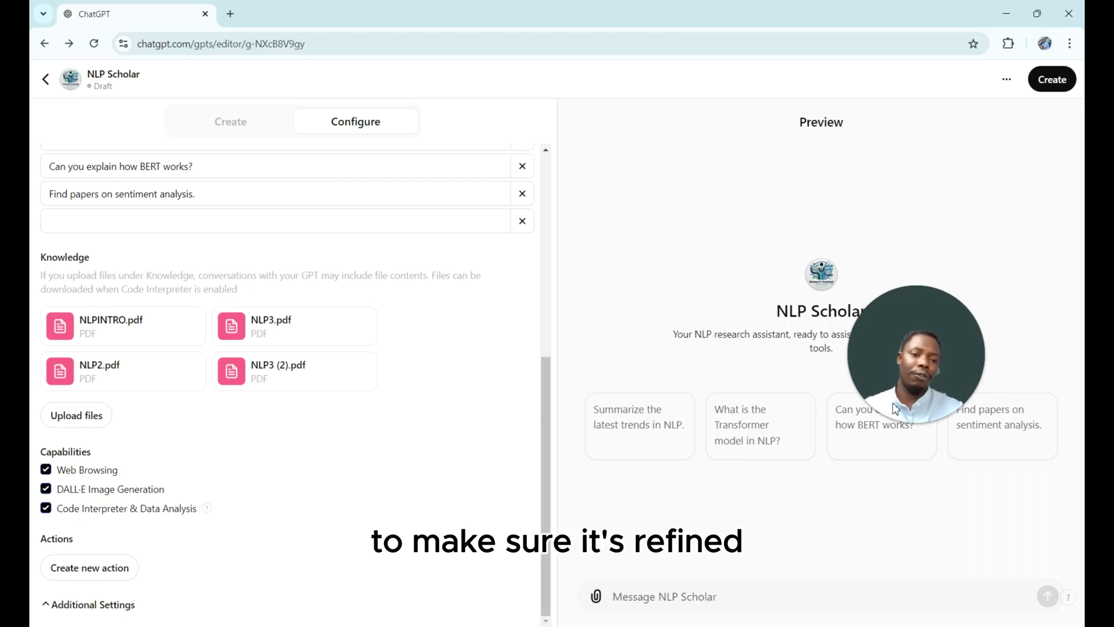
Step: Create the NLP Scholar GPT with sharing set to "Only me" and save it
left_click_drag(887, 349, 1004, 582)
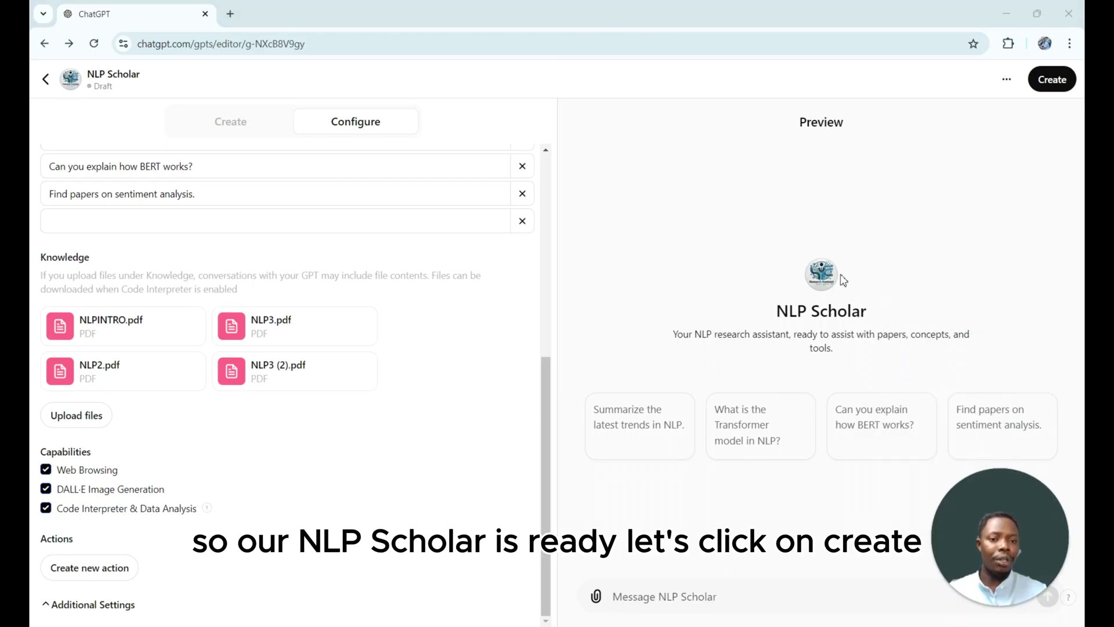
left_click(1048, 84)
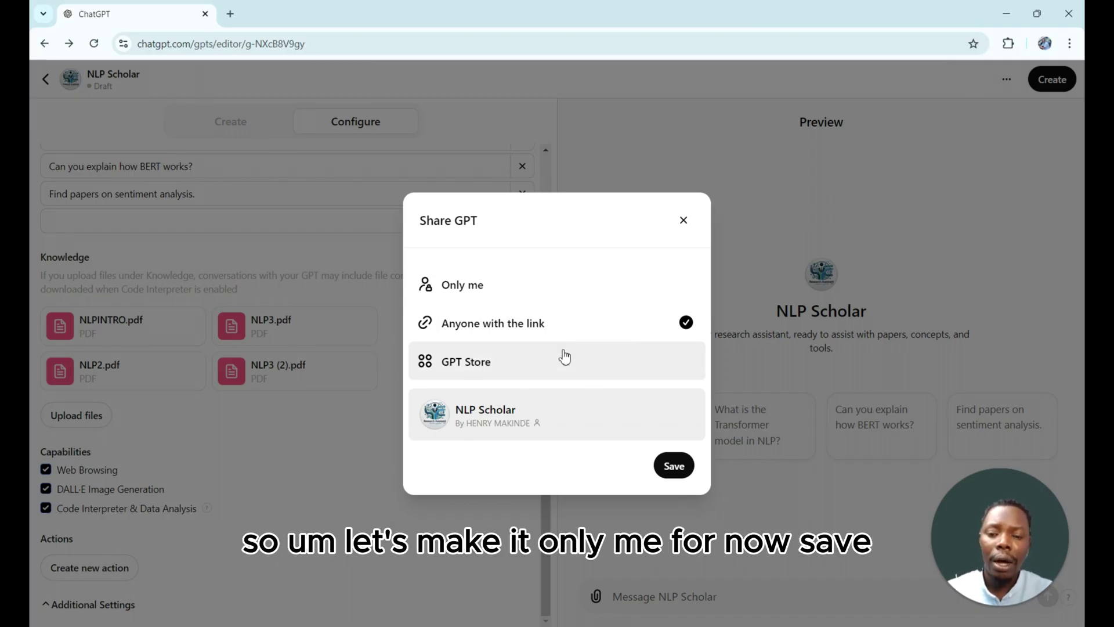
left_click(574, 293)
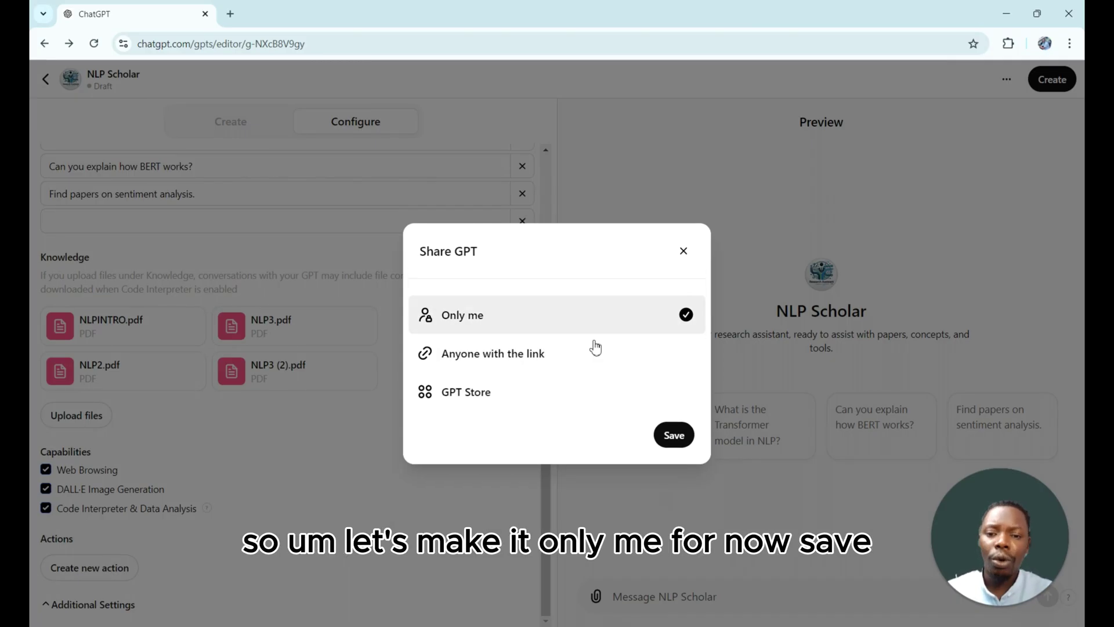
left_click(674, 437)
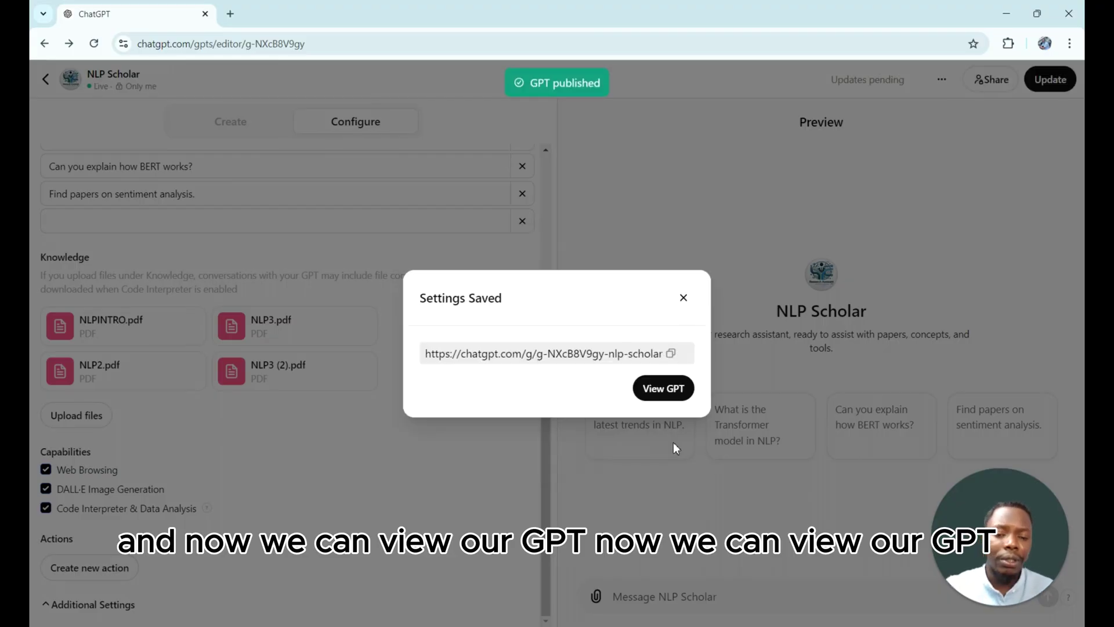
Step: View the published NLP Scholar, ask it to "Summarize the latest trends in NLP." and read through its answer
left_click(664, 389)
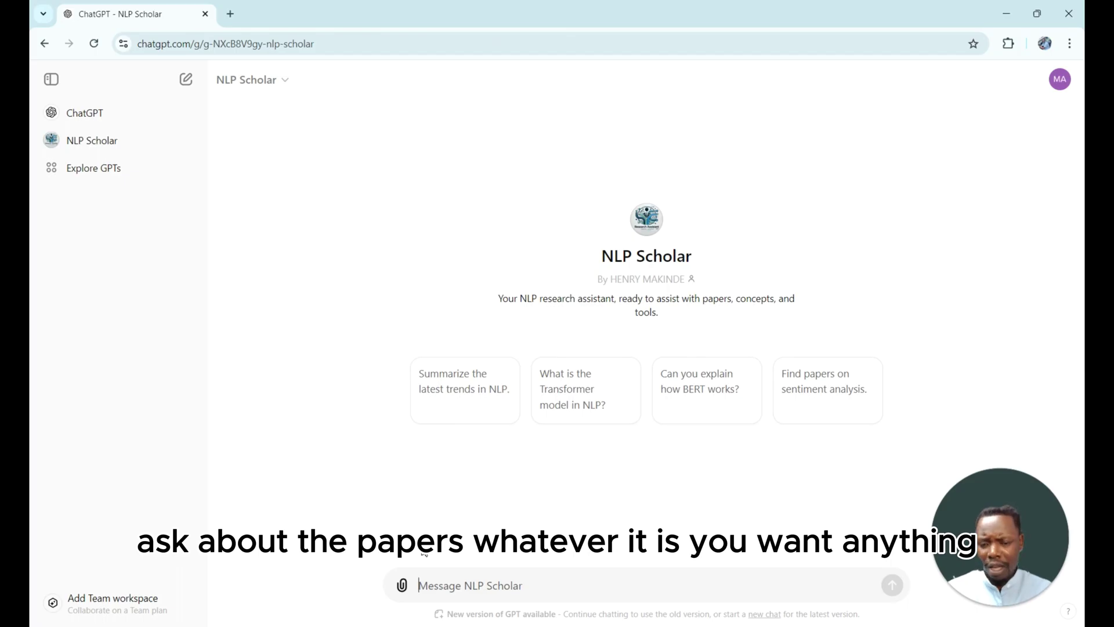
left_click(451, 402)
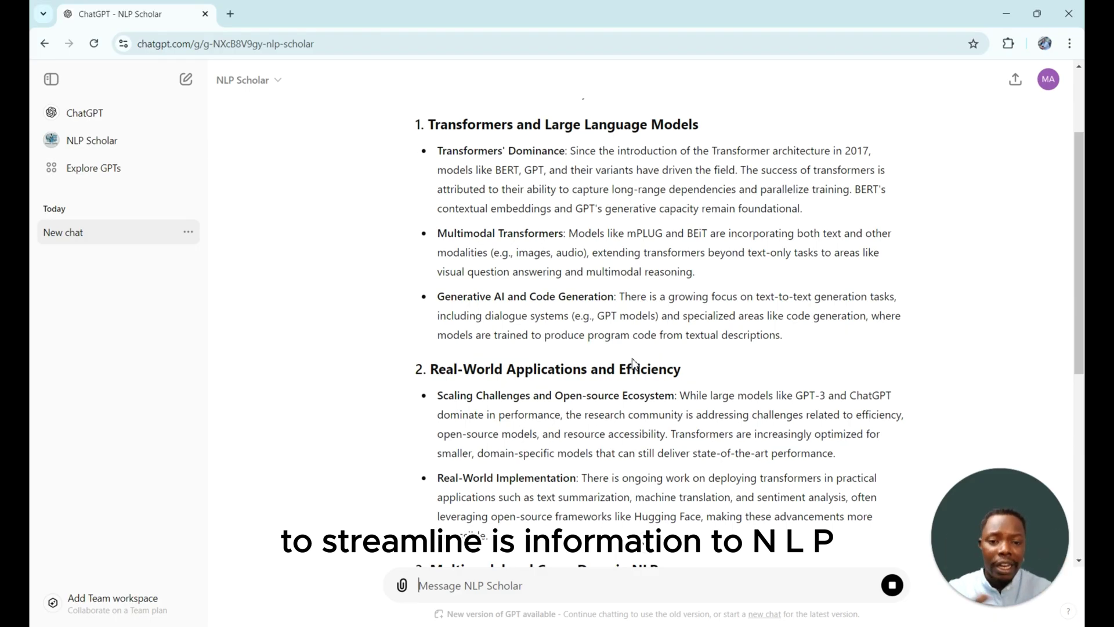
scroll(633, 363, "down", 4)
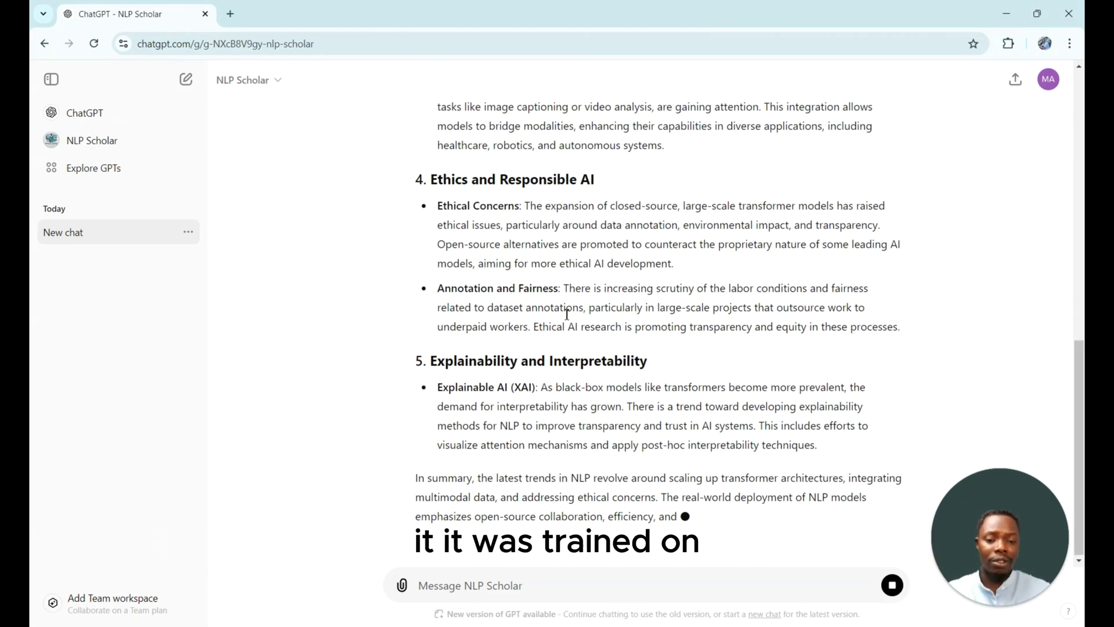
scroll(567, 314, "up", 20)
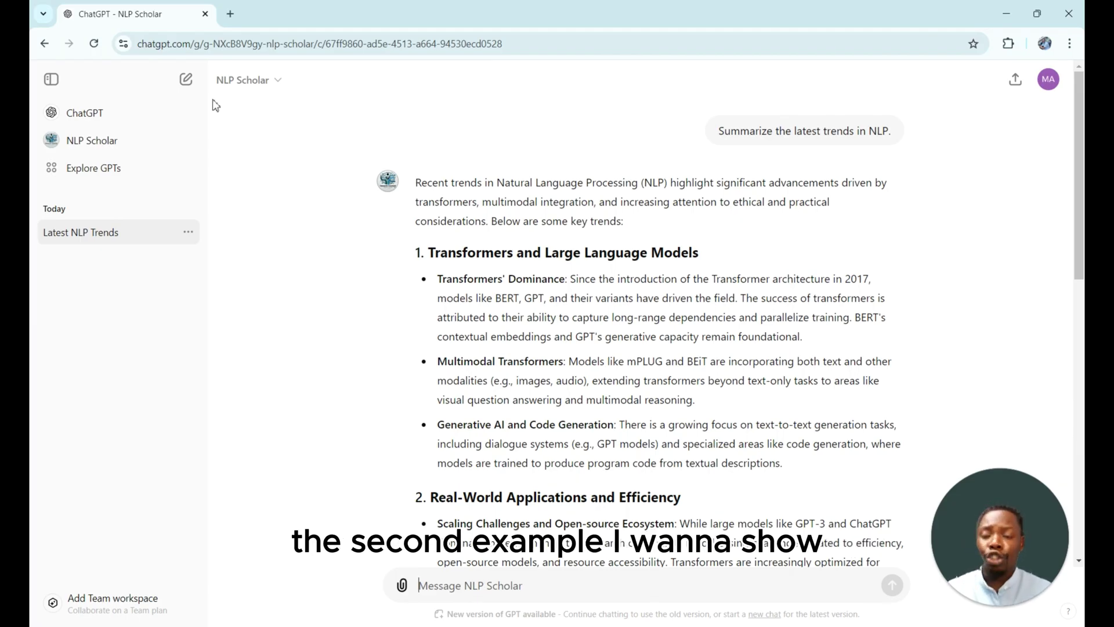
Step: Explore the available GPTs and start creating another custom GPT by conversation with the GPT Builder
left_click(132, 173)
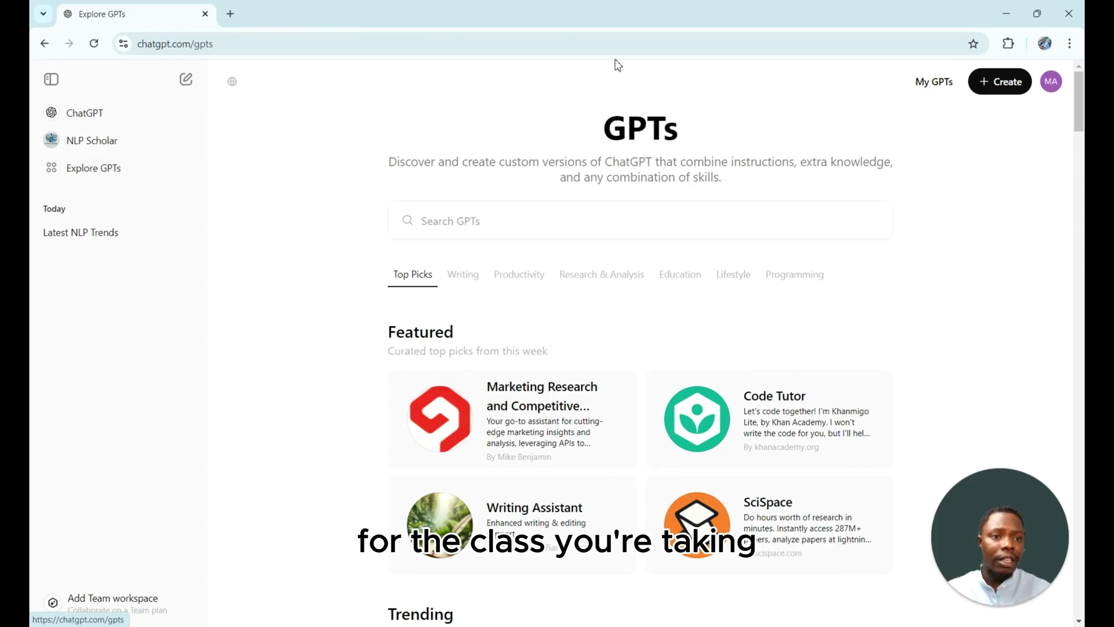
left_click(545, 228)
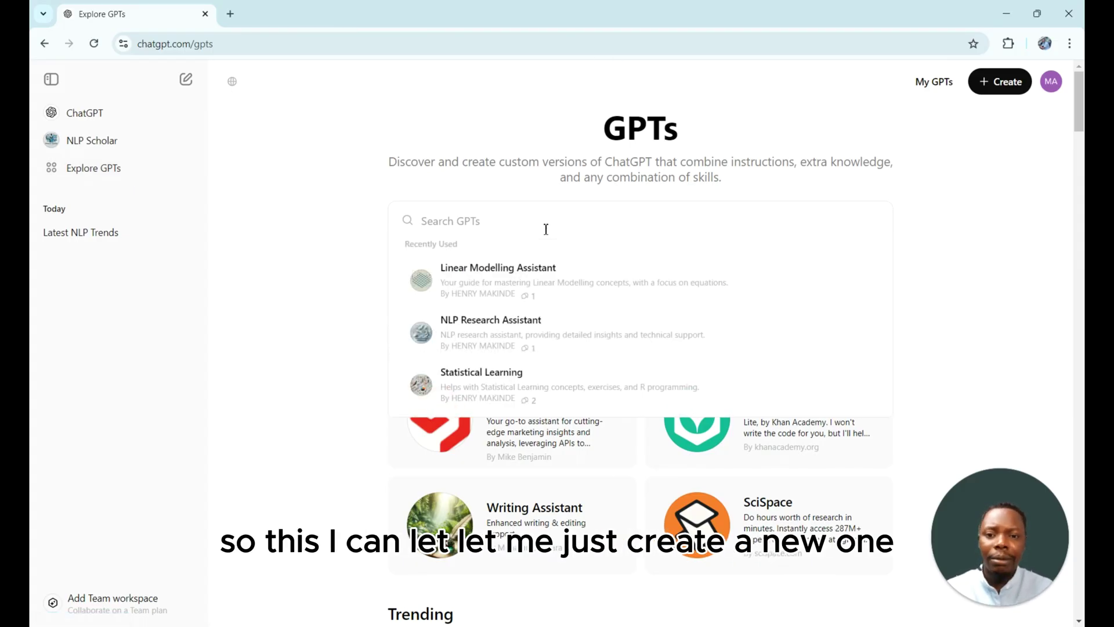
left_click(995, 94)
left_click(220, 138)
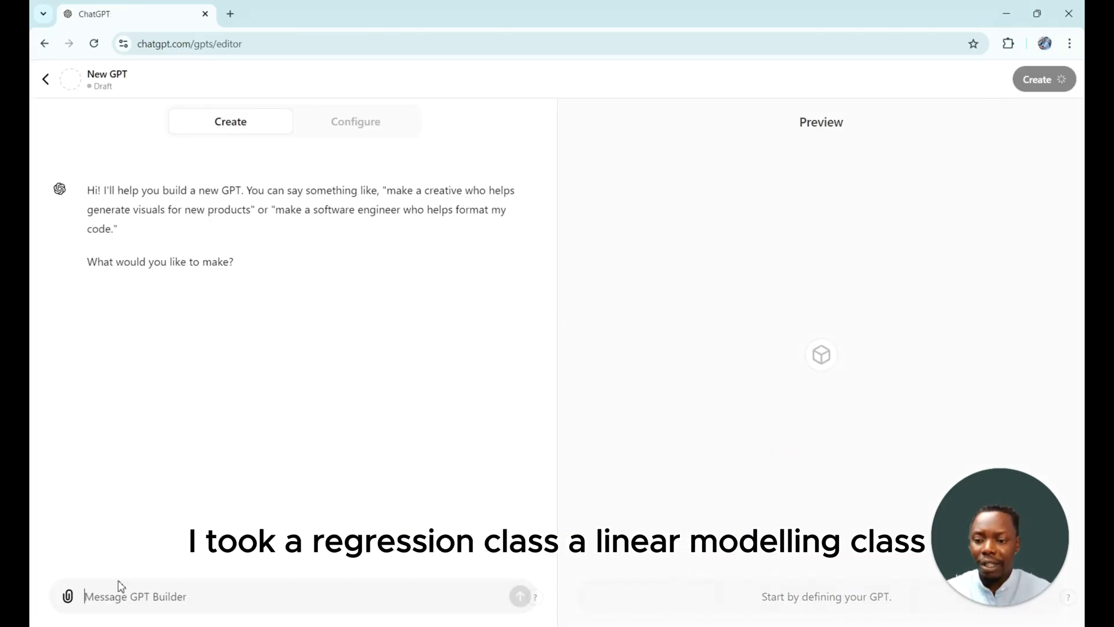
Step: Tell the GPT Builder "I want to create a tutor or class buddy that will help with school projects and assignment"
type("I want")
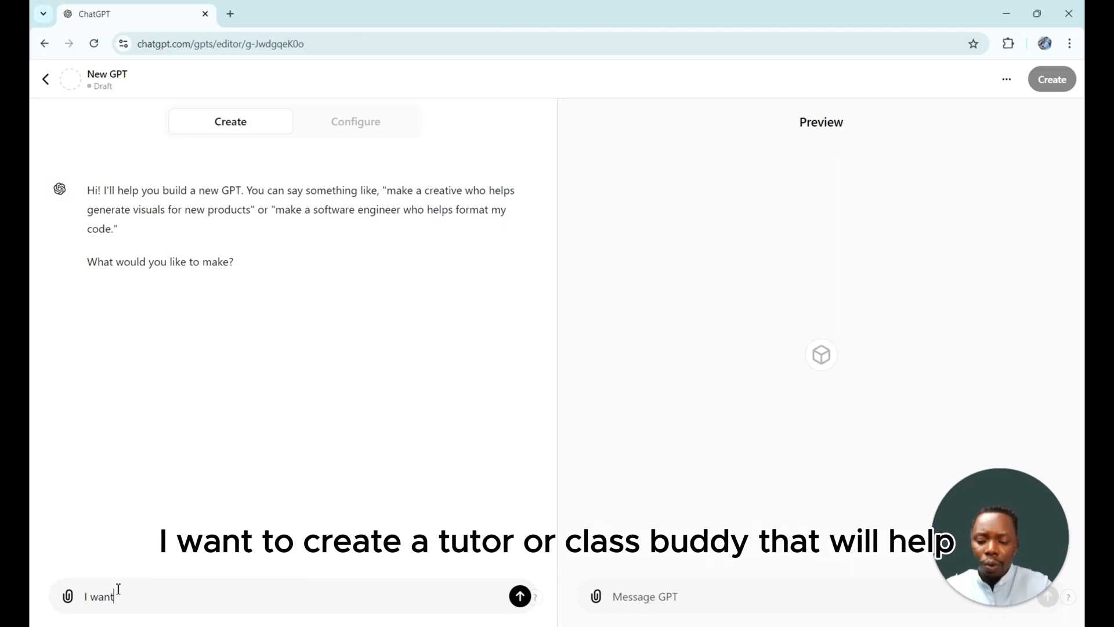
type(" to creat")
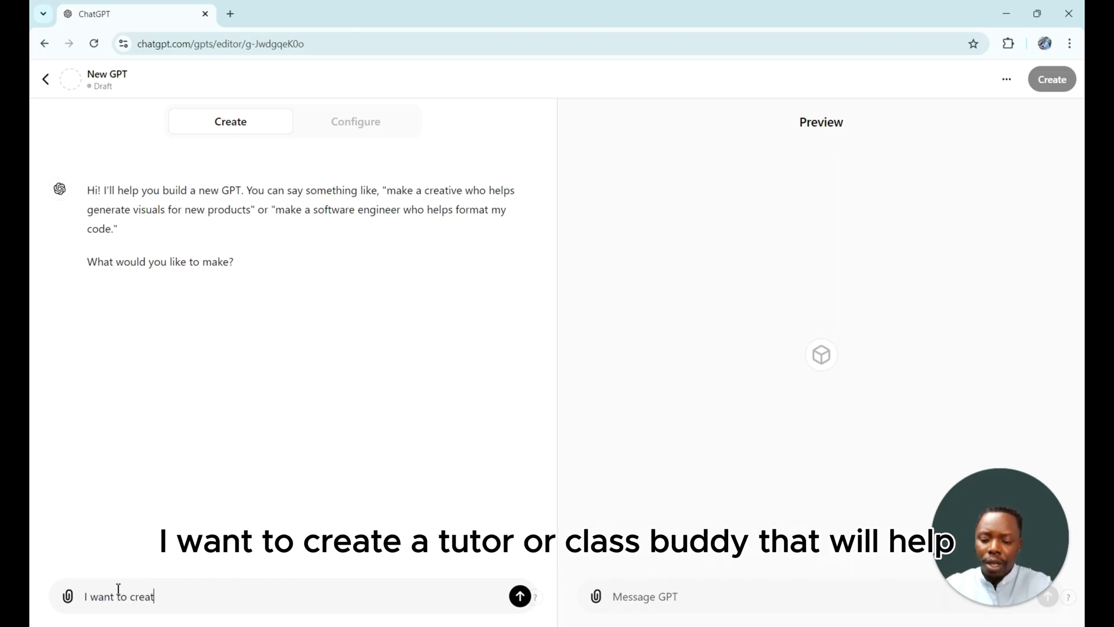
type("e a tutor")
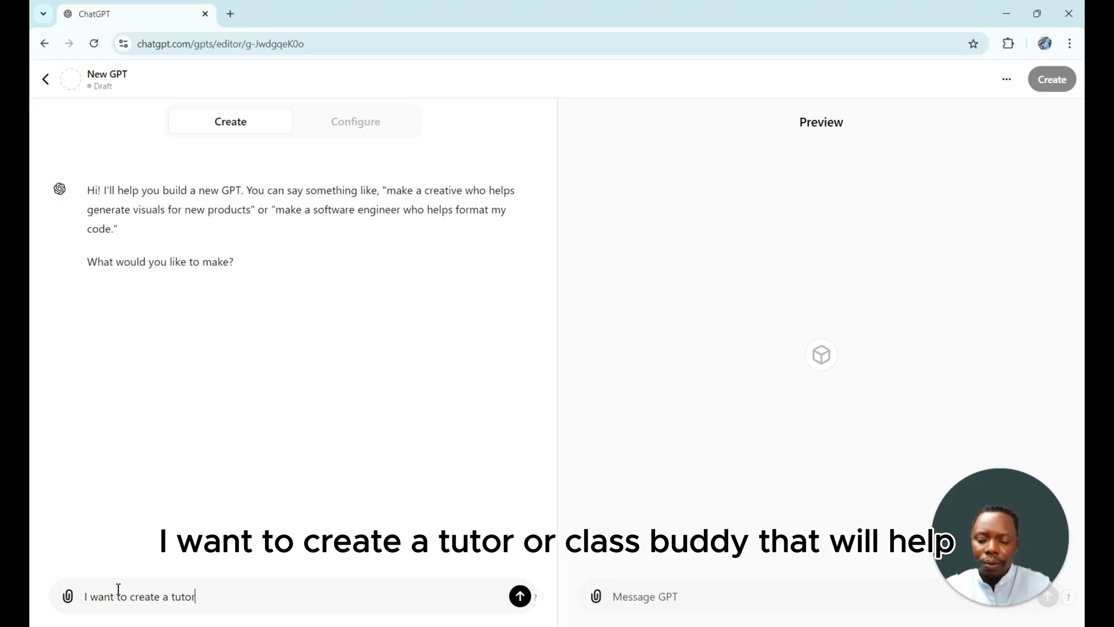
type(" or class buddy that will")
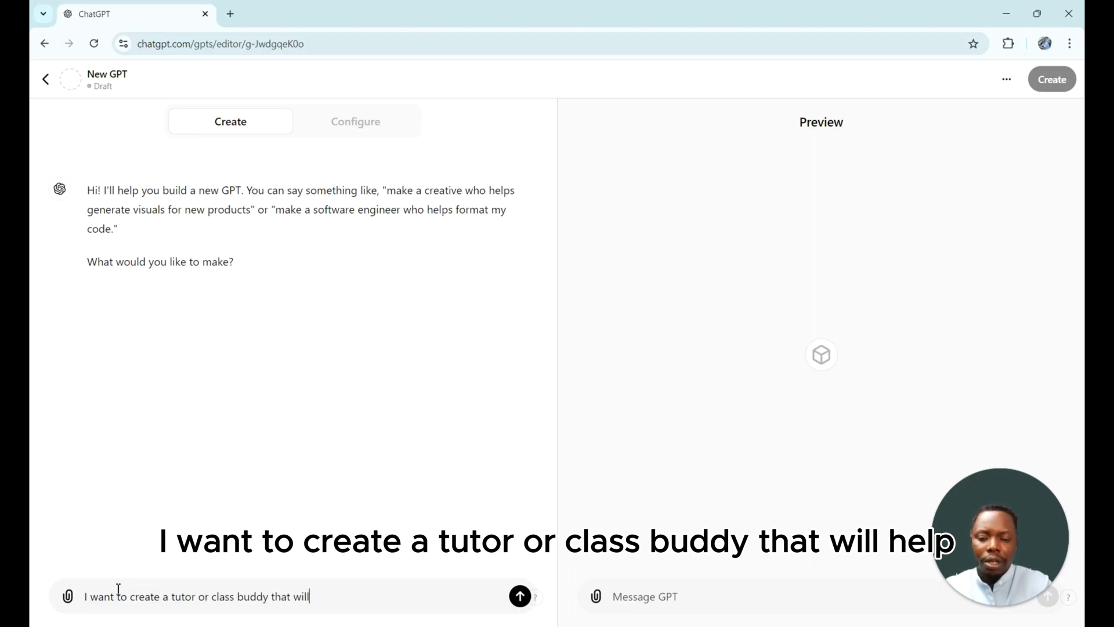
type(" helk")
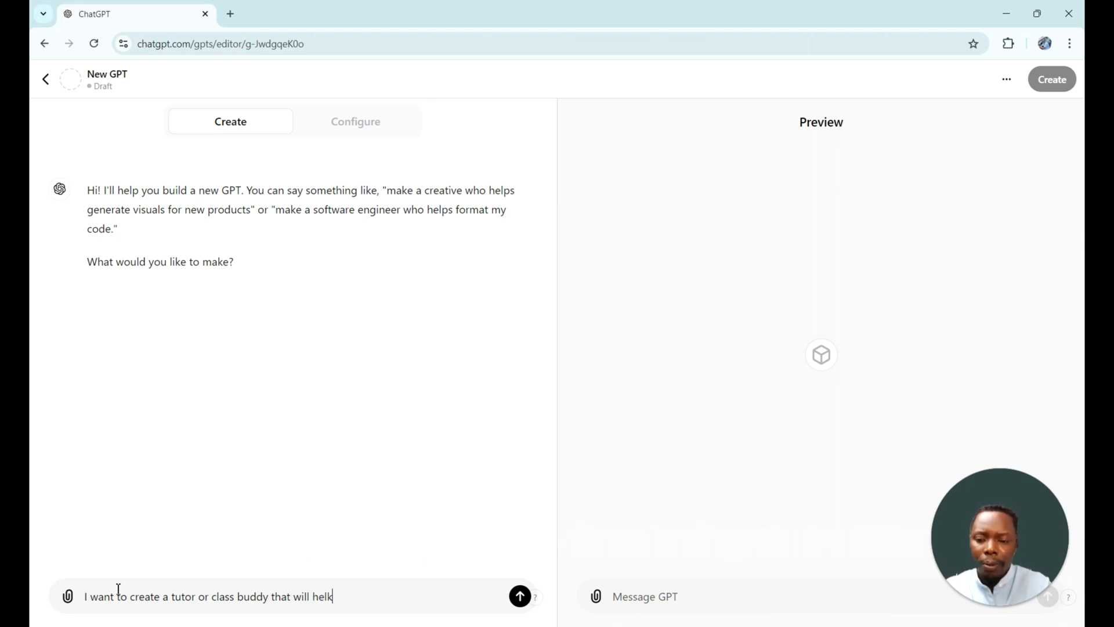
key("BackSpace")
type("p with")
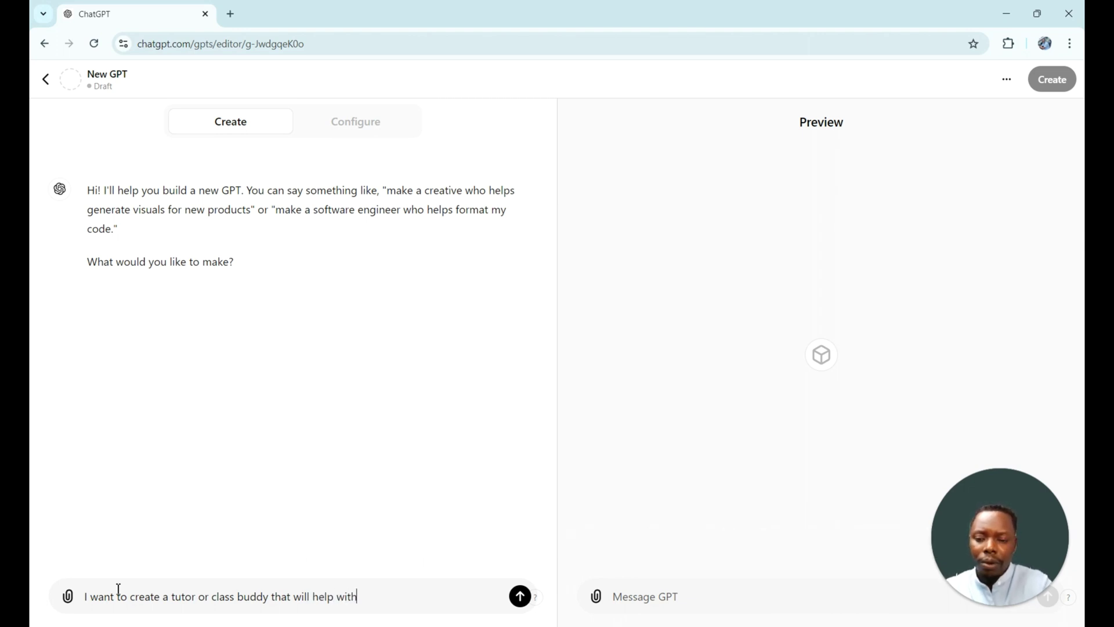
type(" school projects and a")
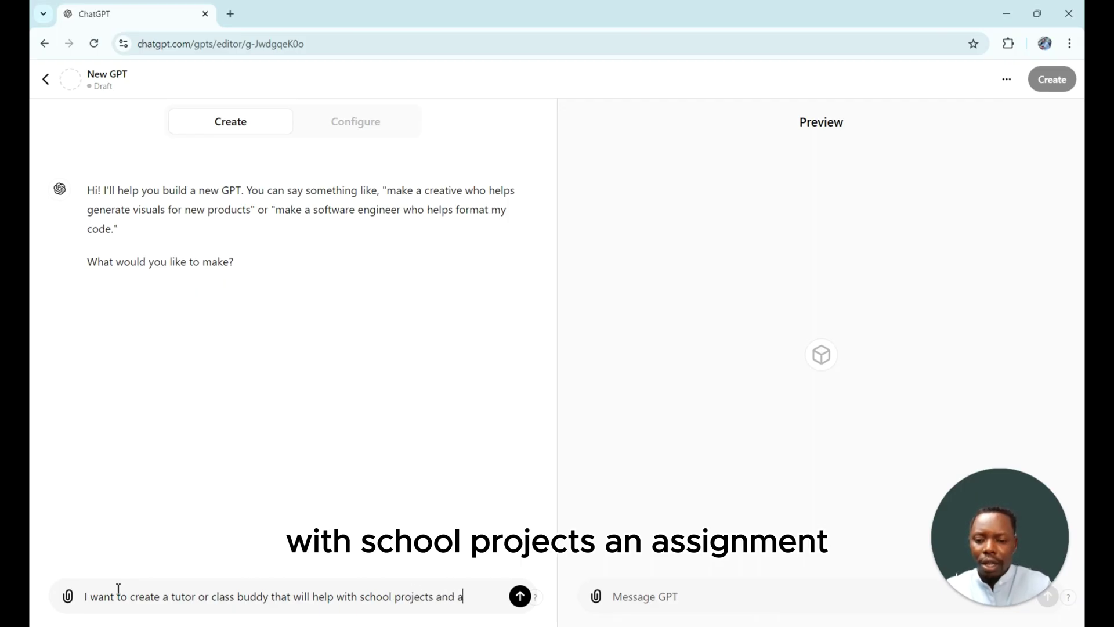
type("ssignmentr")
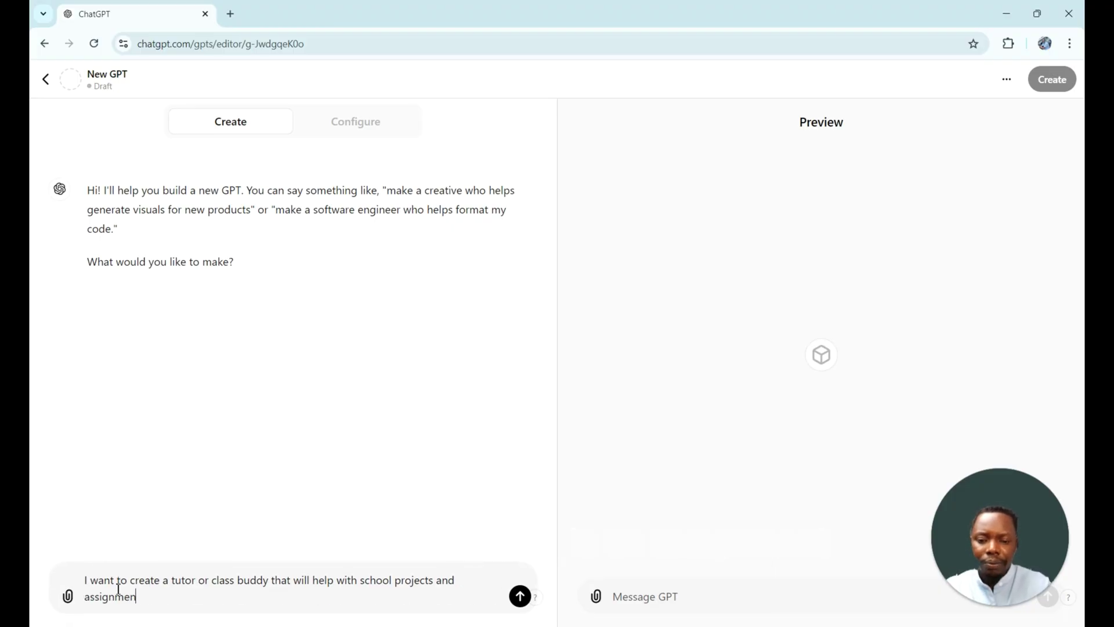
key("Return")
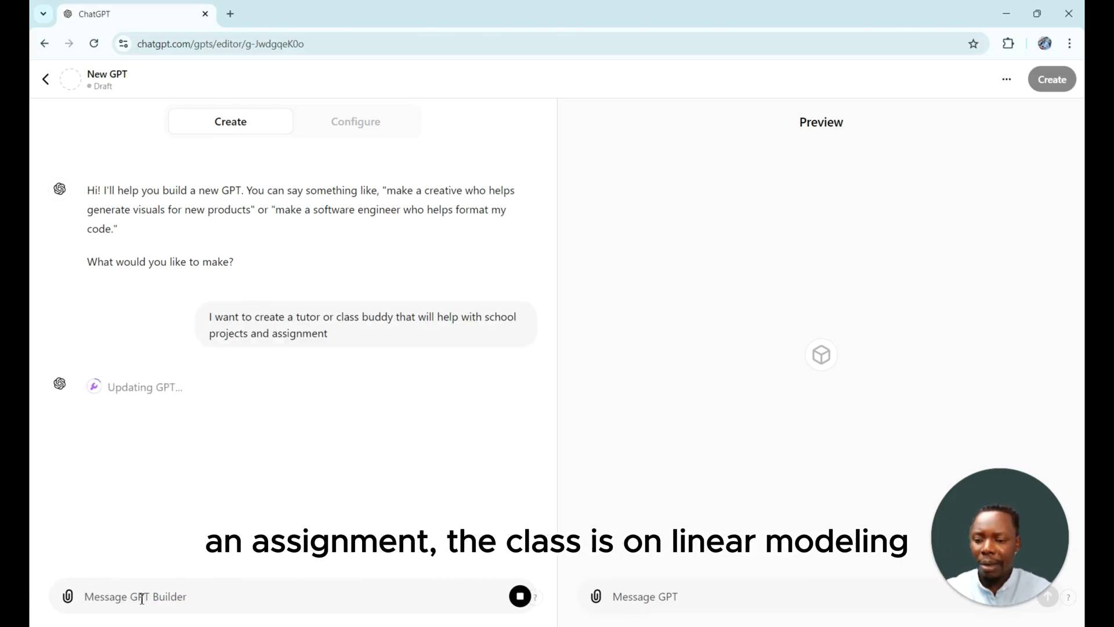
Step: Tell the GPT Builder "The class in on Linear modelling" and answer its follow-up question with "Okay"
type("The ")
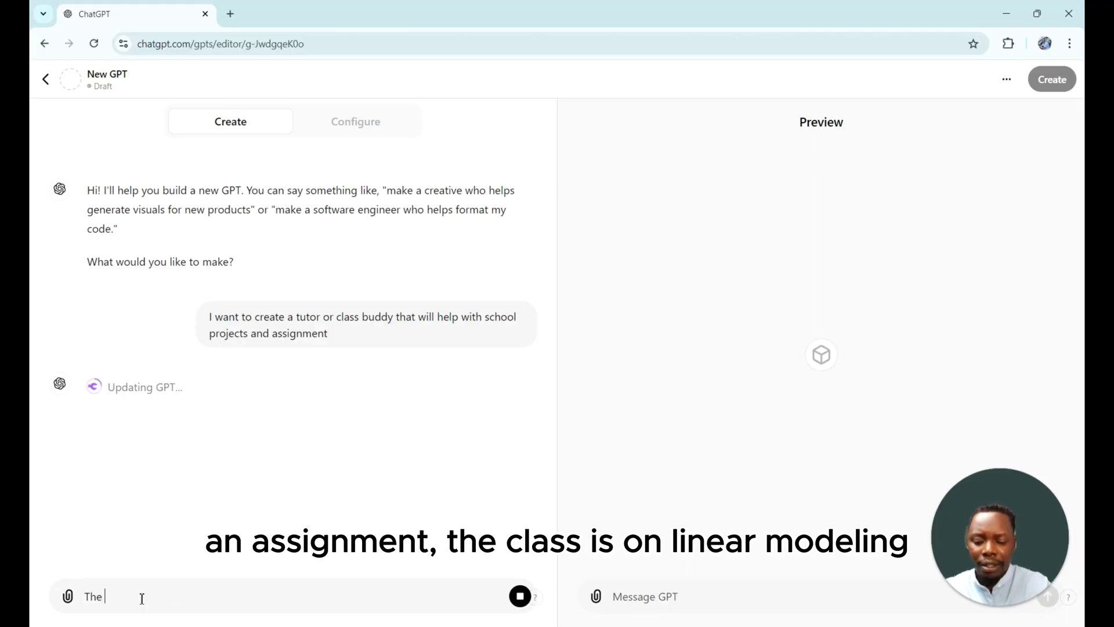
type("class in on ")
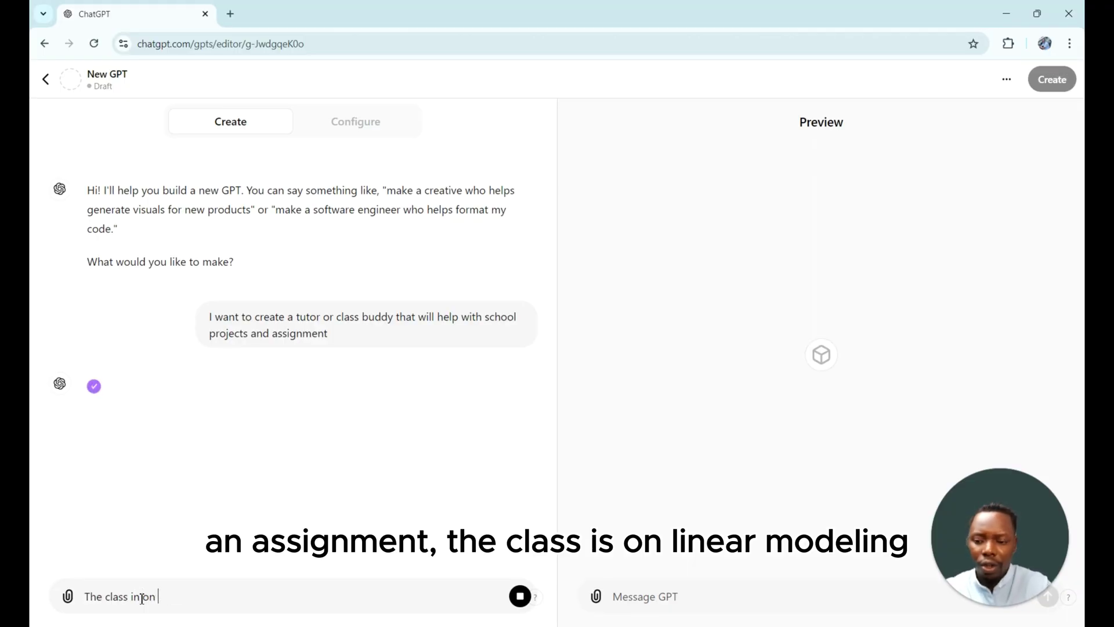
type("Linear ")
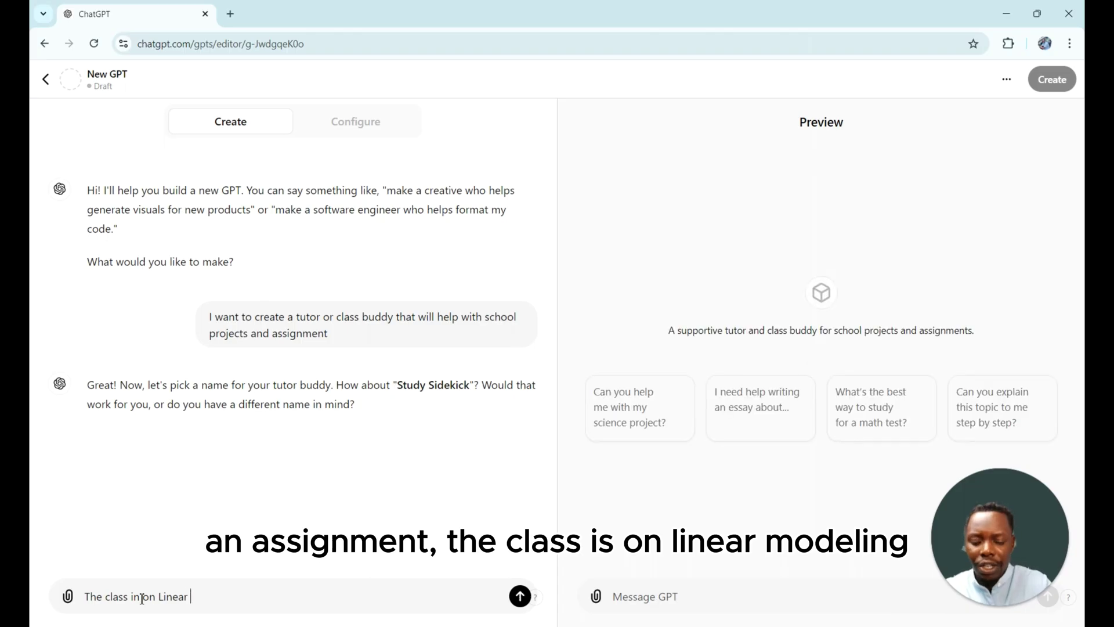
type("modelling")
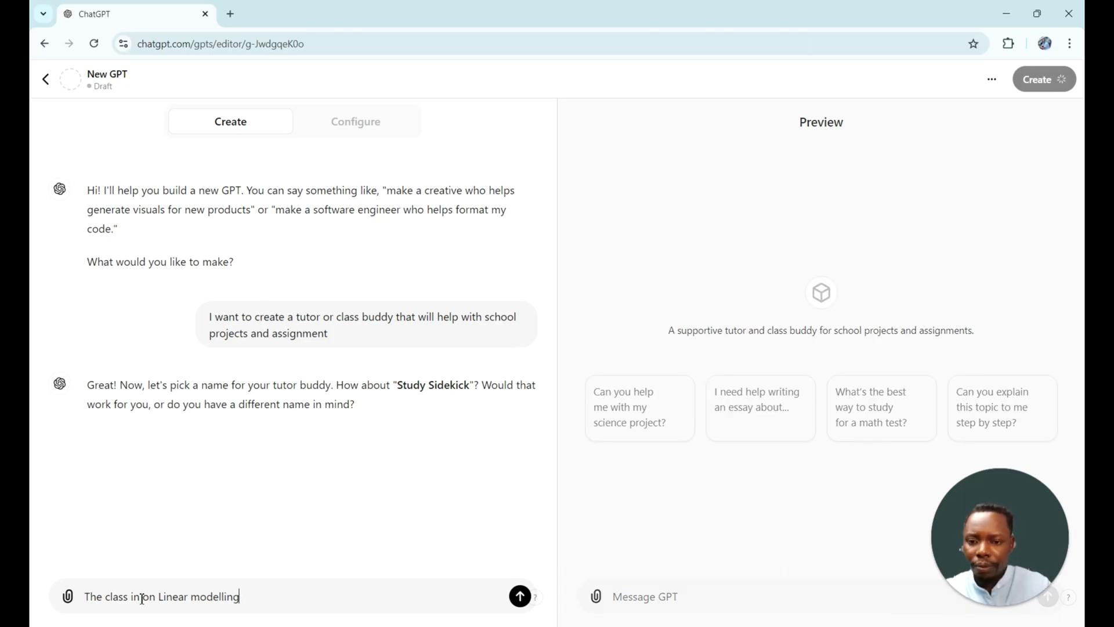
key("Return")
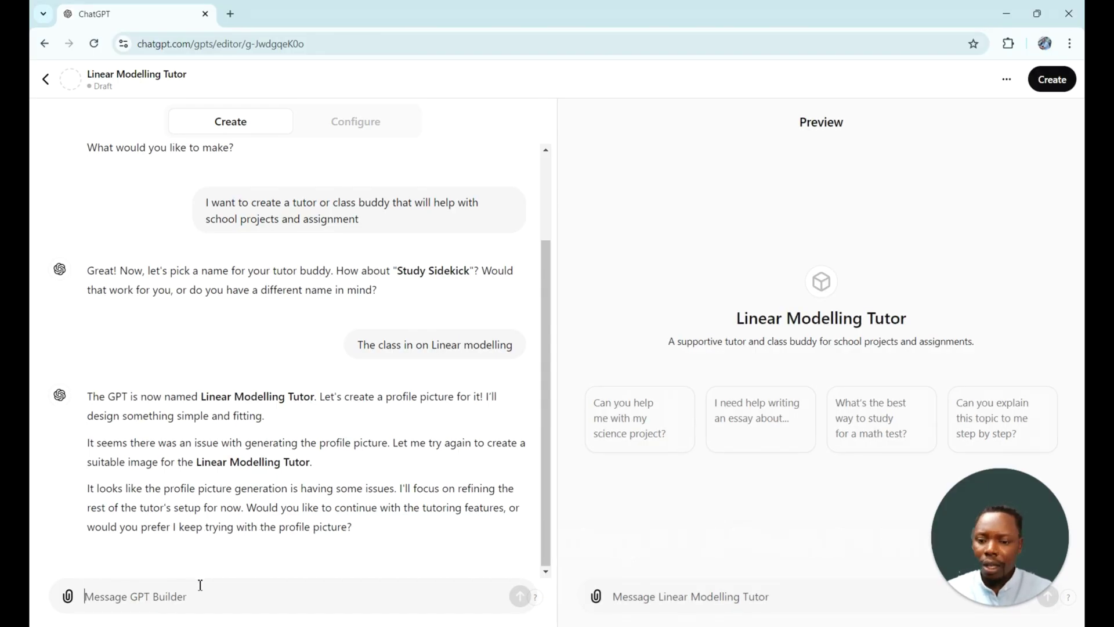
type("Okay")
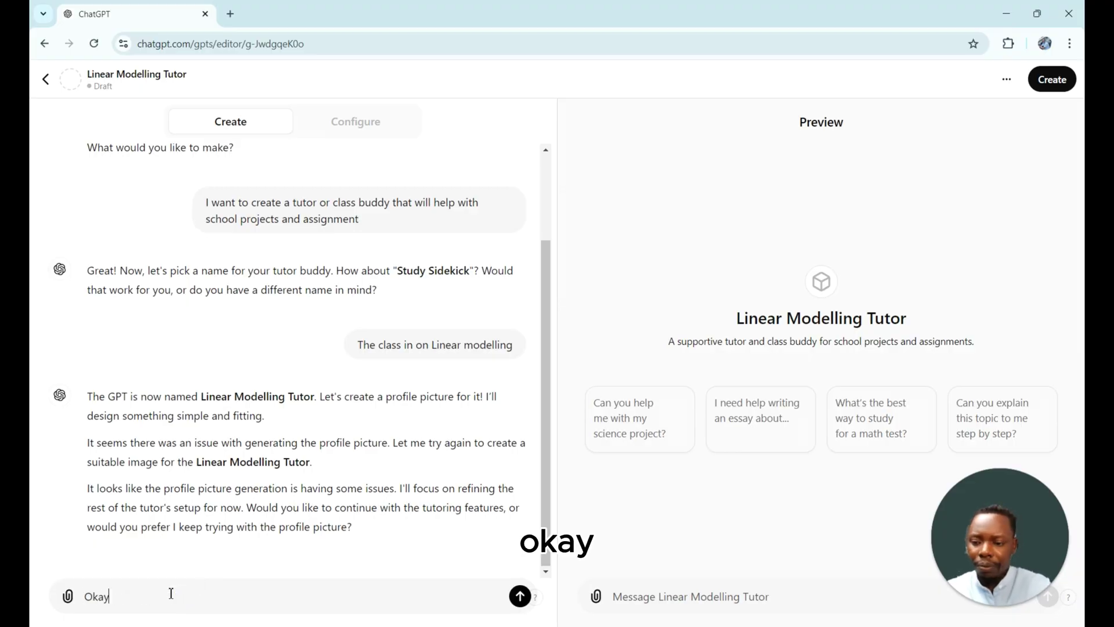
key("Return")
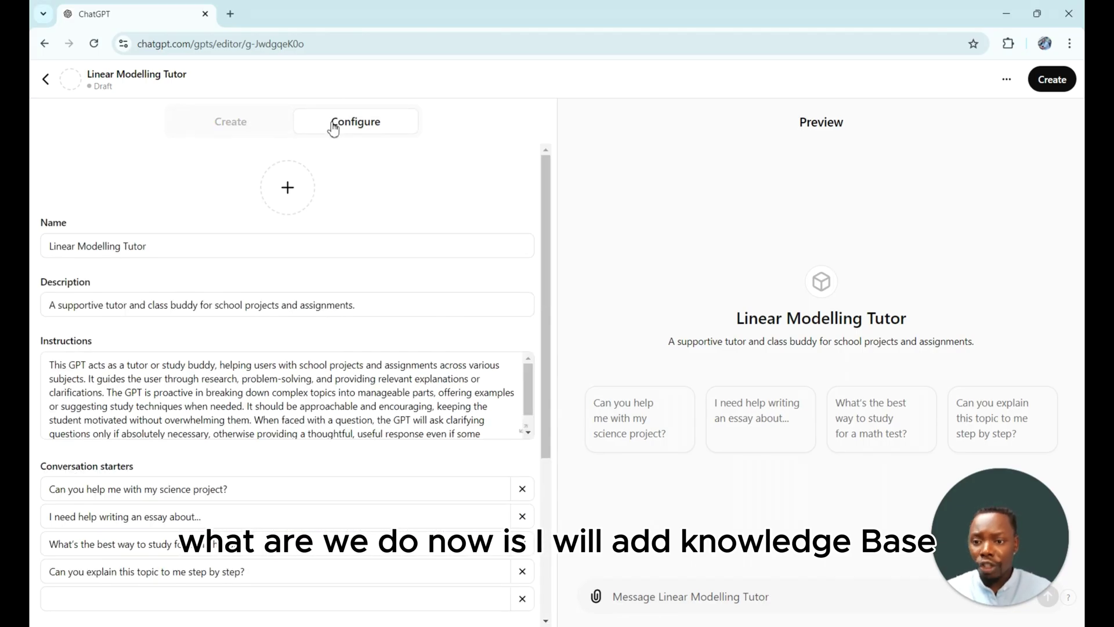
Step: Look over the Linear Modelling Tutor's configuration and try to generate its profile picture with DALL·E
scroll(251, 368, "down", 1)
scroll(255, 369, "down", 2)
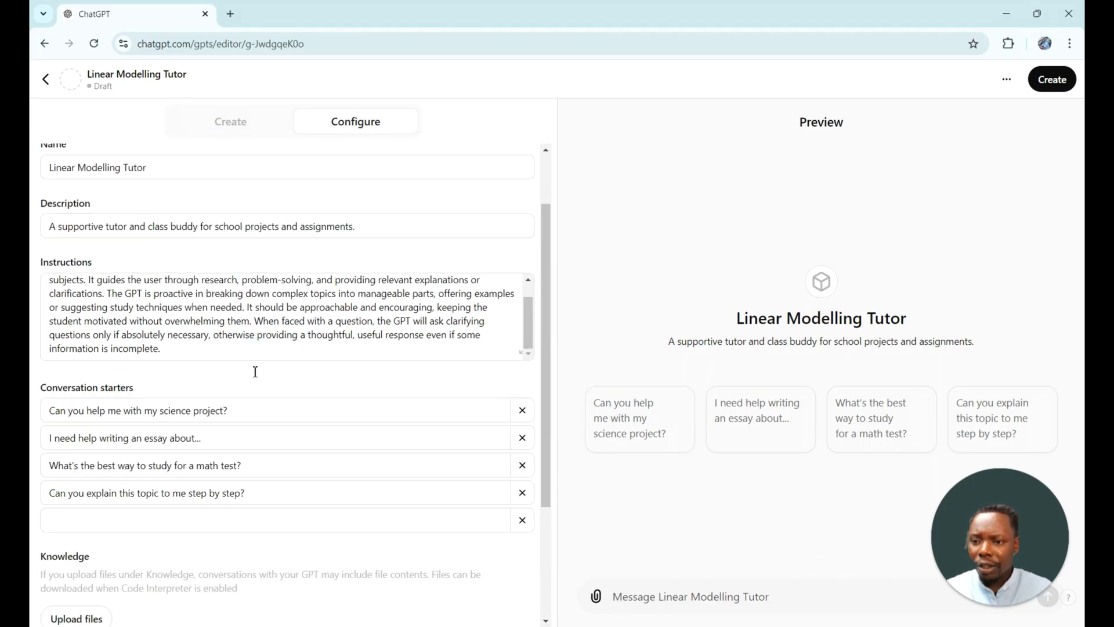
scroll(258, 301, "up", 2)
left_click(284, 191)
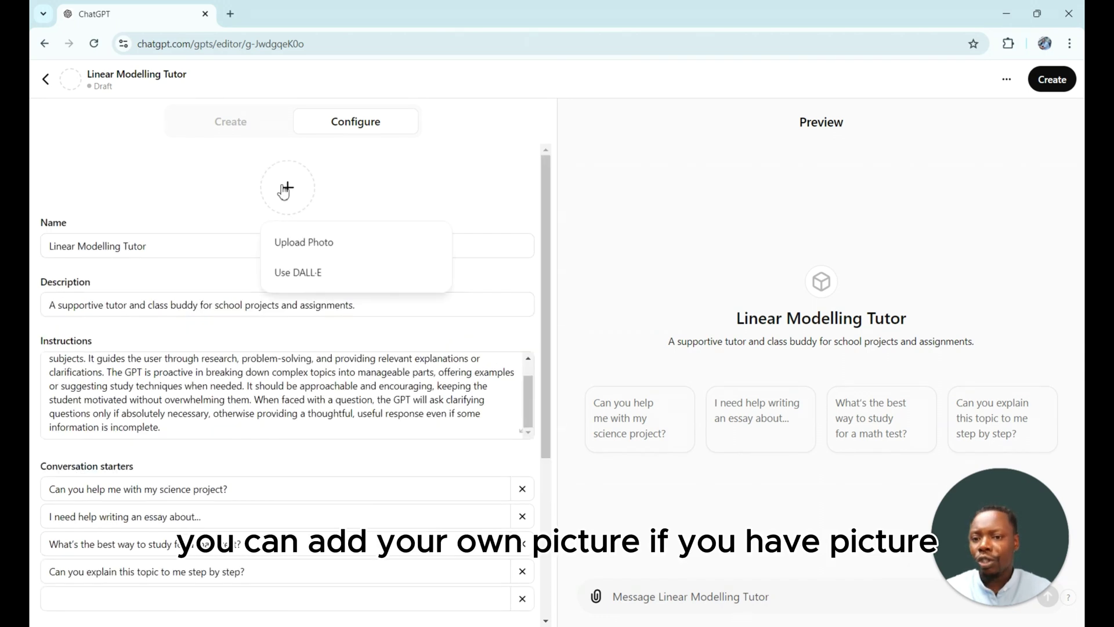
left_click(307, 280)
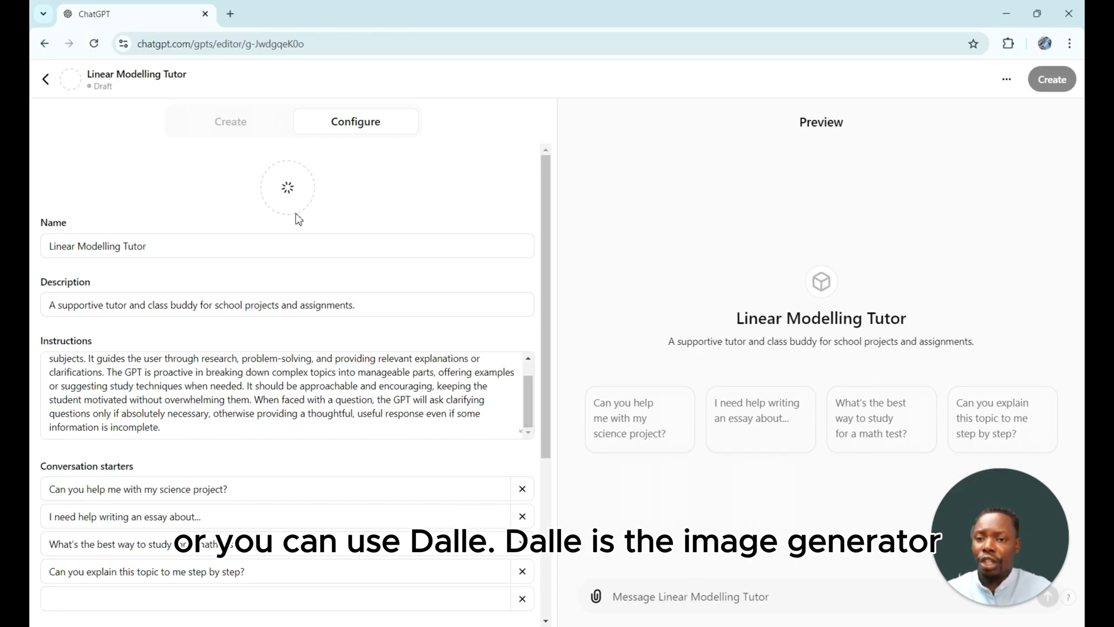
Step: Upload the LinearModelsInStatistics PDF as a knowledge file for the Linear Modelling Tutor
scroll(311, 354, "down", 3)
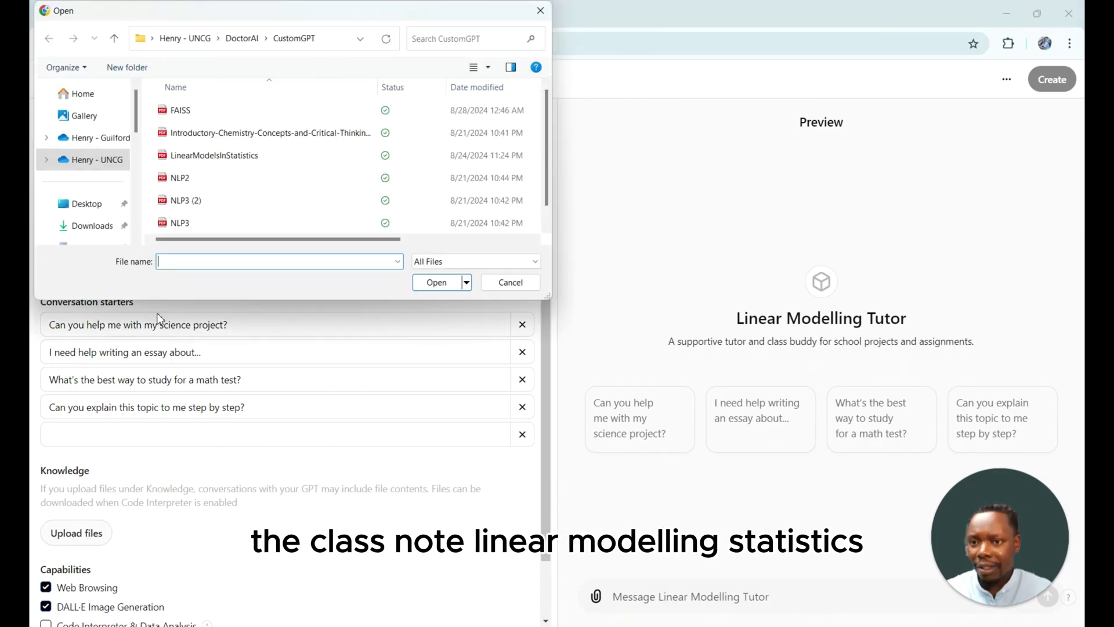
left_click(229, 158)
left_click(428, 286)
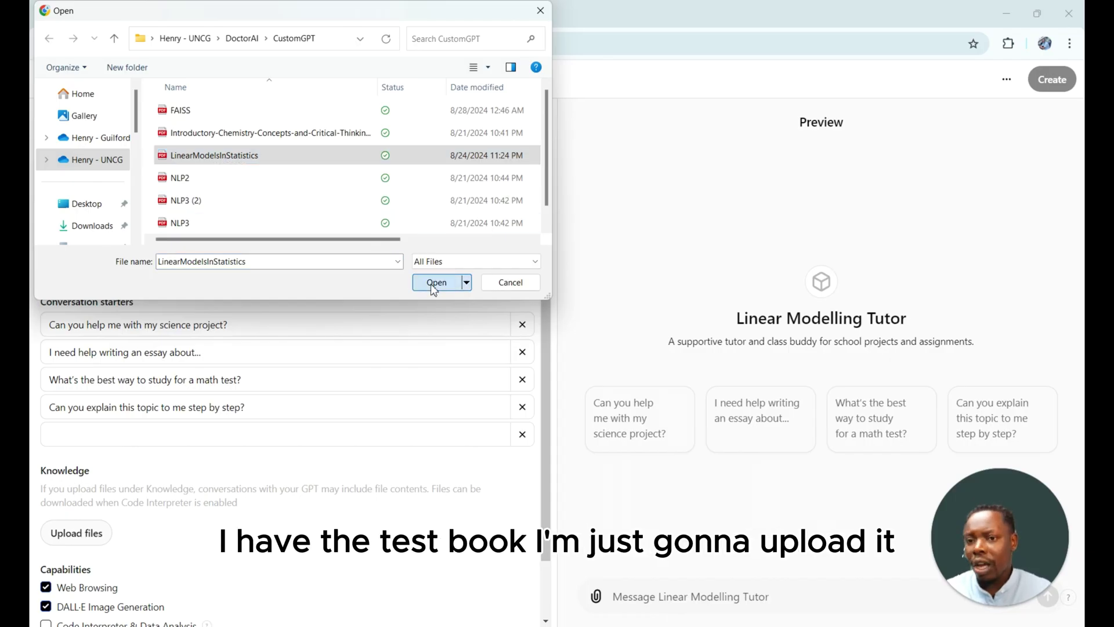
scroll(356, 542, "down", 1)
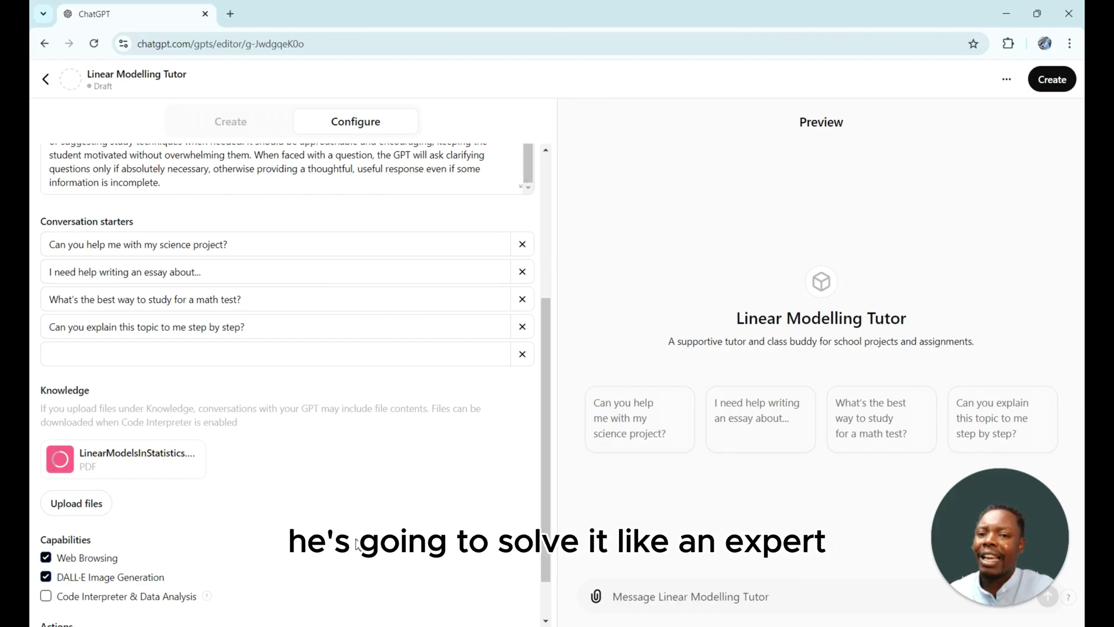
Step: Enable the Code Interpreter & Data Analysis capability and review the tutor's configuration
scroll(181, 515, "down", 1)
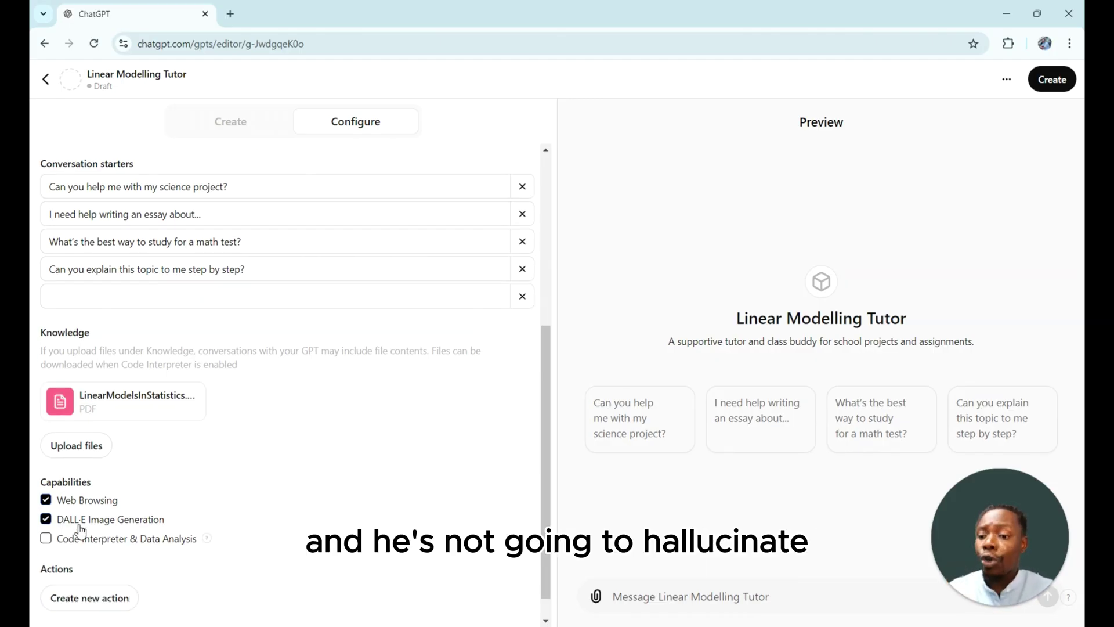
left_click(46, 539)
scroll(291, 443, "up", 5)
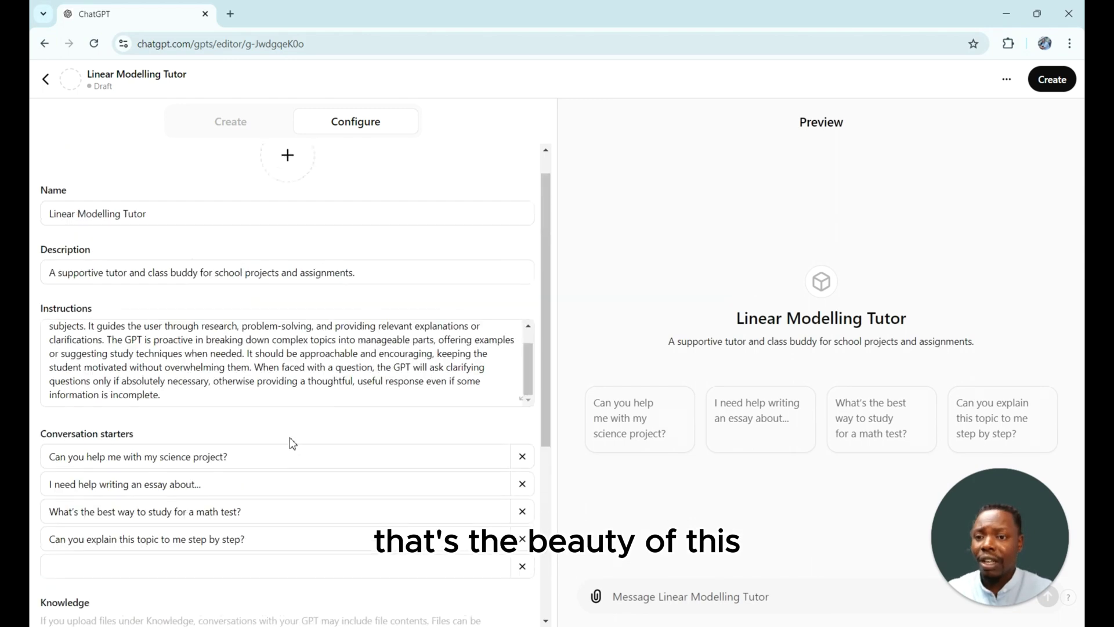
scroll(293, 443, "down", 5)
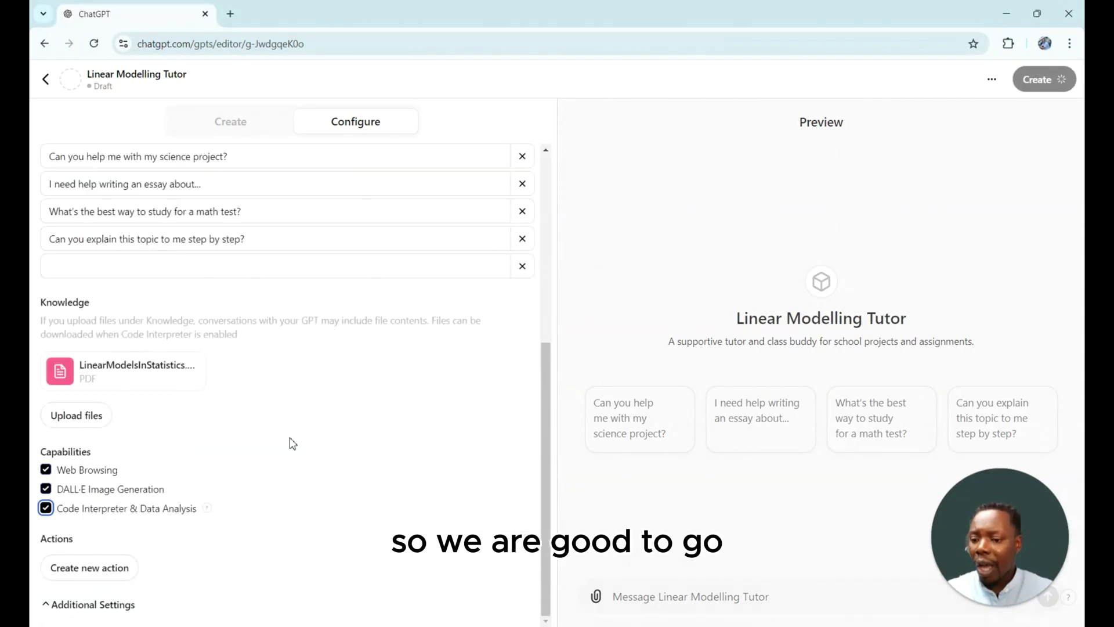
scroll(293, 443, "up", 6)
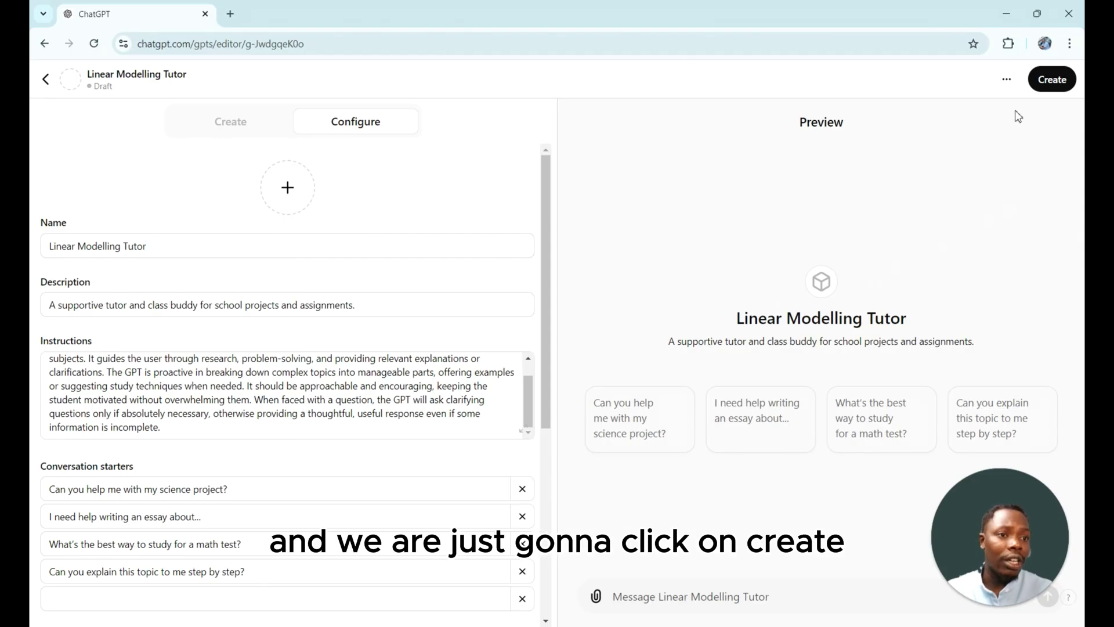
Step: Create the Linear Modelling Tutor with sharing set to "Anyone with the link", save it and view the published GPT
left_click(1051, 79)
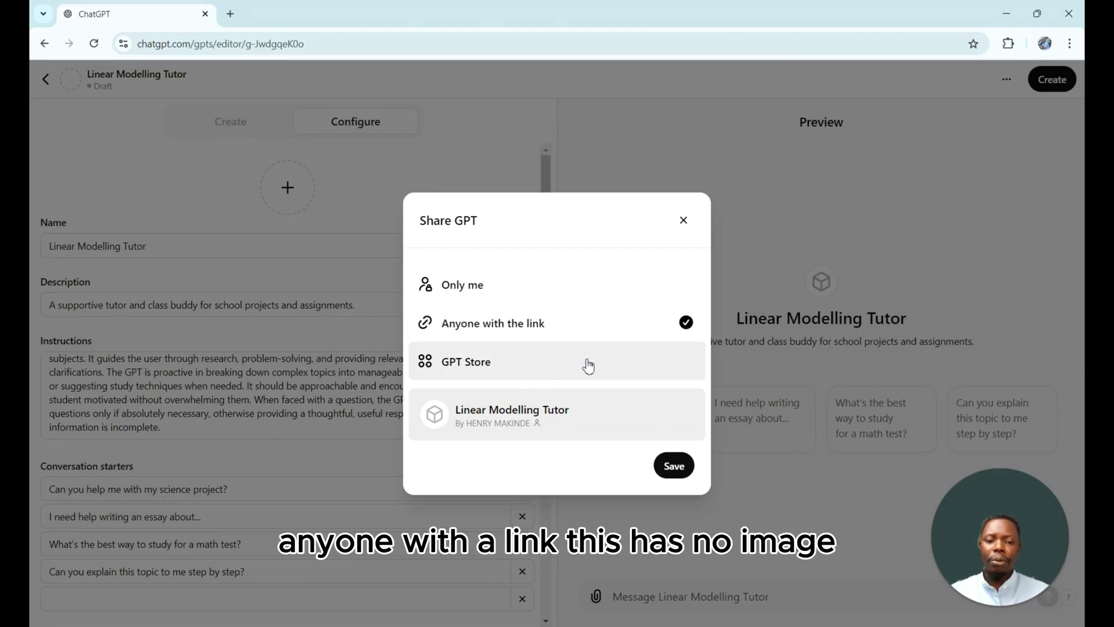
left_click(673, 467)
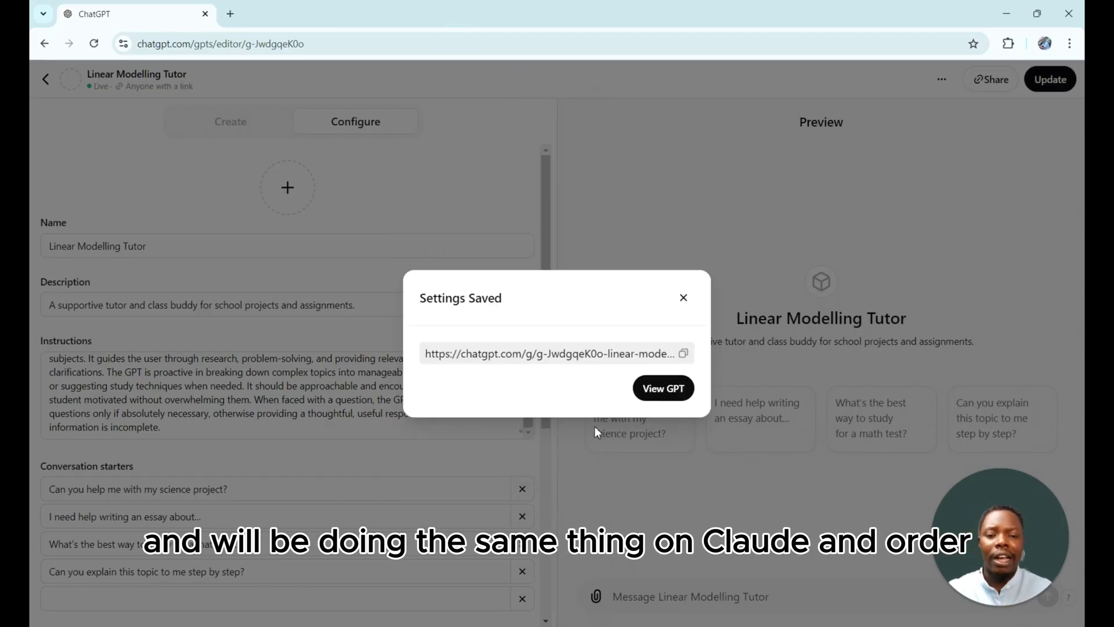
left_click(655, 391)
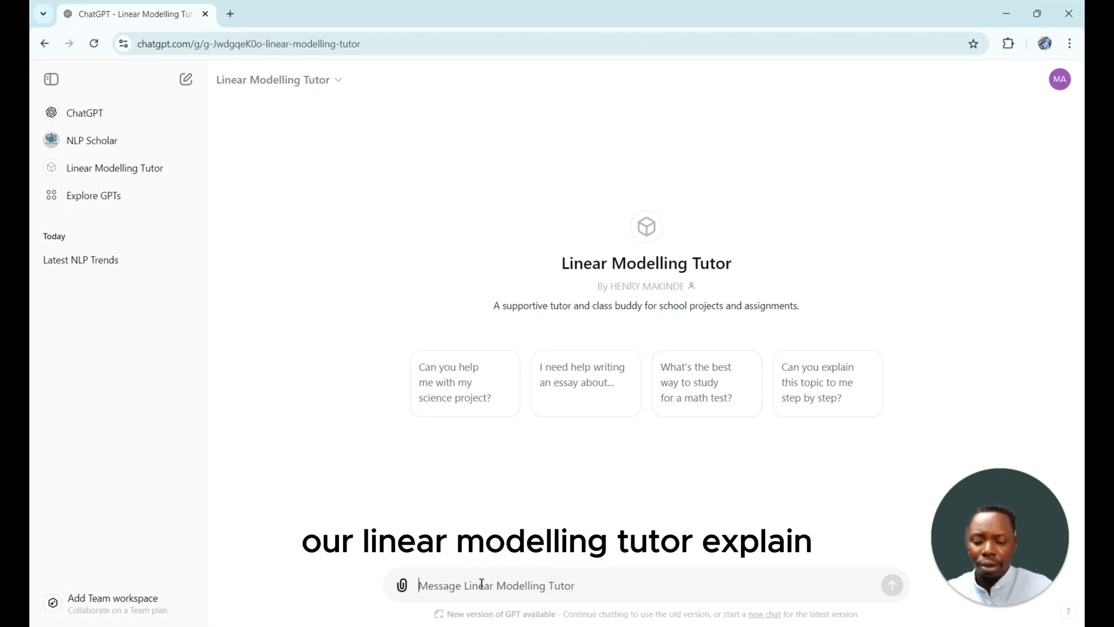
Step: Ask the Linear Modelling Tutor to "Explain Regression with equations" and read through its answer
type("Explai")
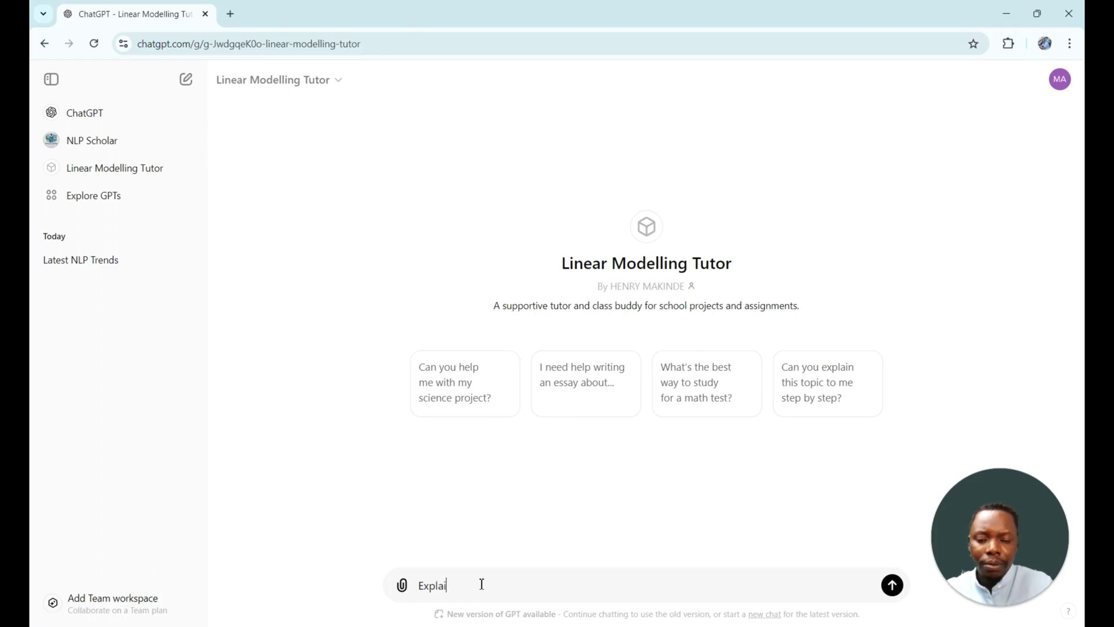
type("n Regr")
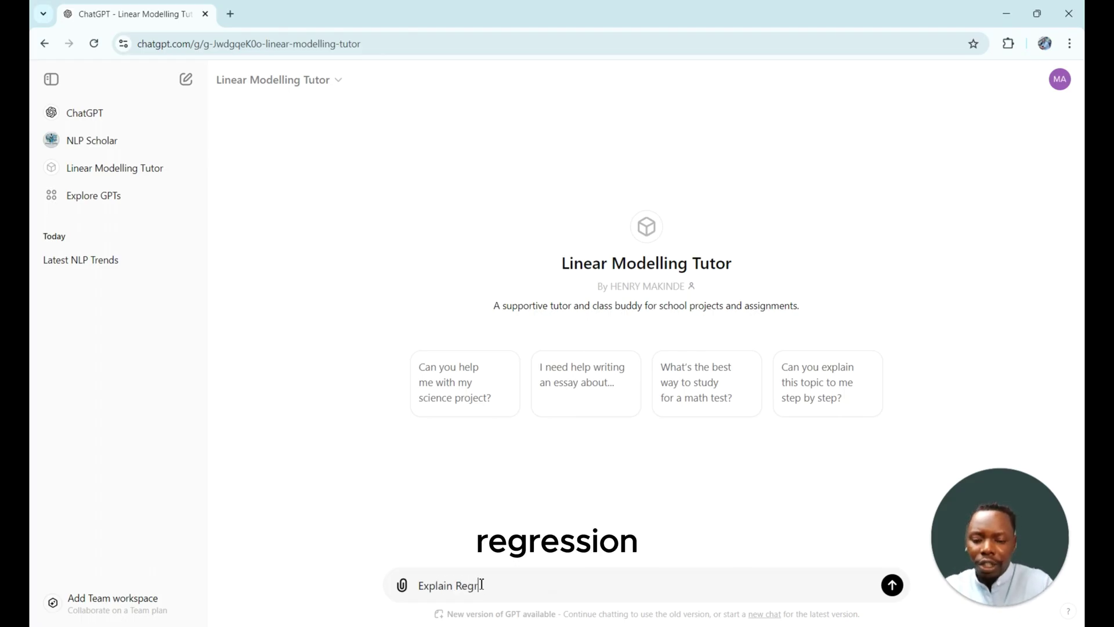
type("ession ")
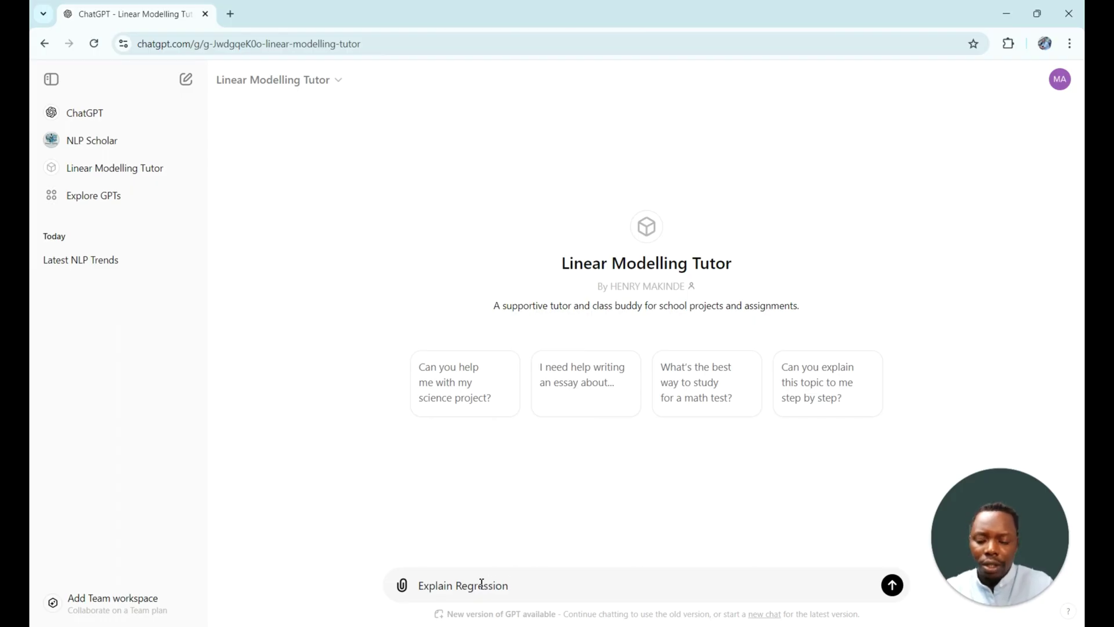
type("with equ")
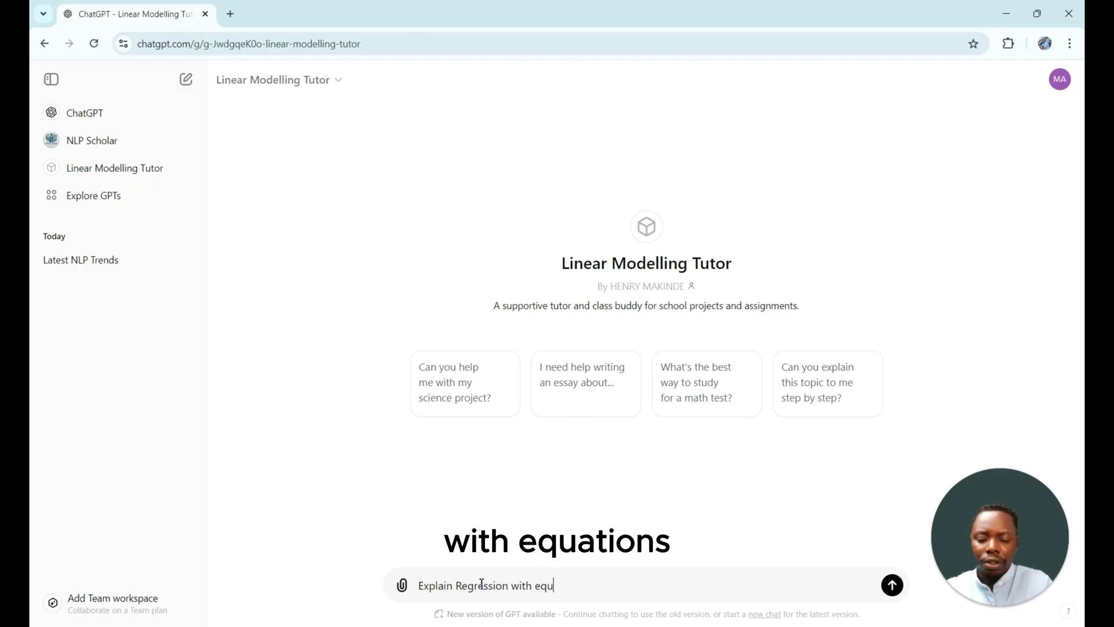
type("ations")
key("Return")
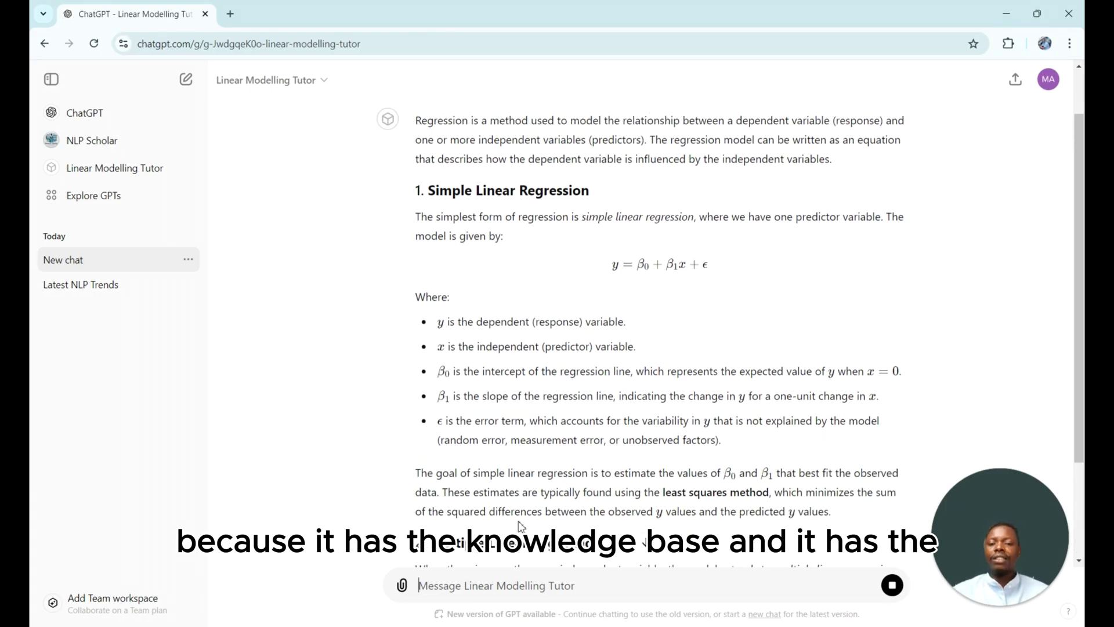
scroll(582, 419, "down", 3)
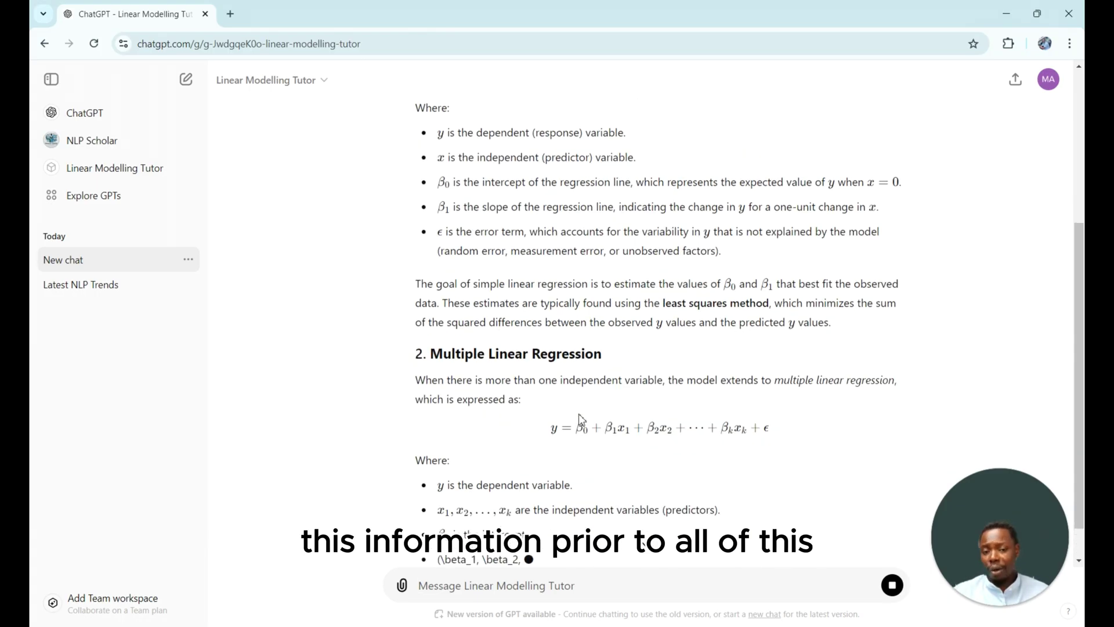
Step: Examine the simple and multiple linear regression sections of the answer, including the equations, error assumptions and closing textbook reference
scroll(581, 418, "down", 2)
scroll(582, 415, "up", 5)
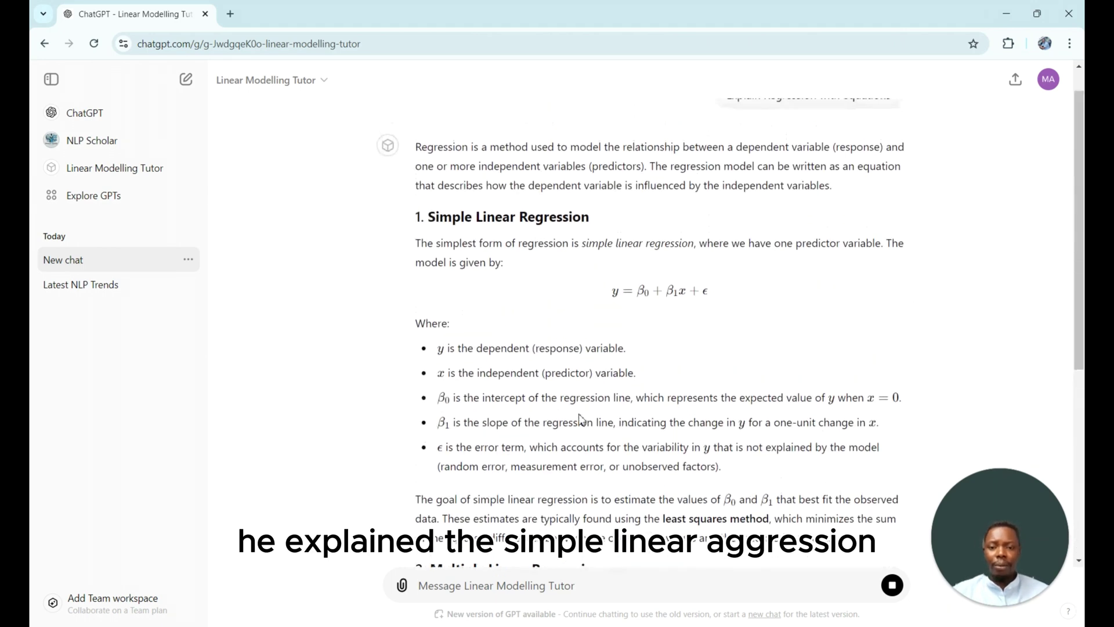
scroll(581, 418, "down", 6)
scroll(581, 418, "down", 2)
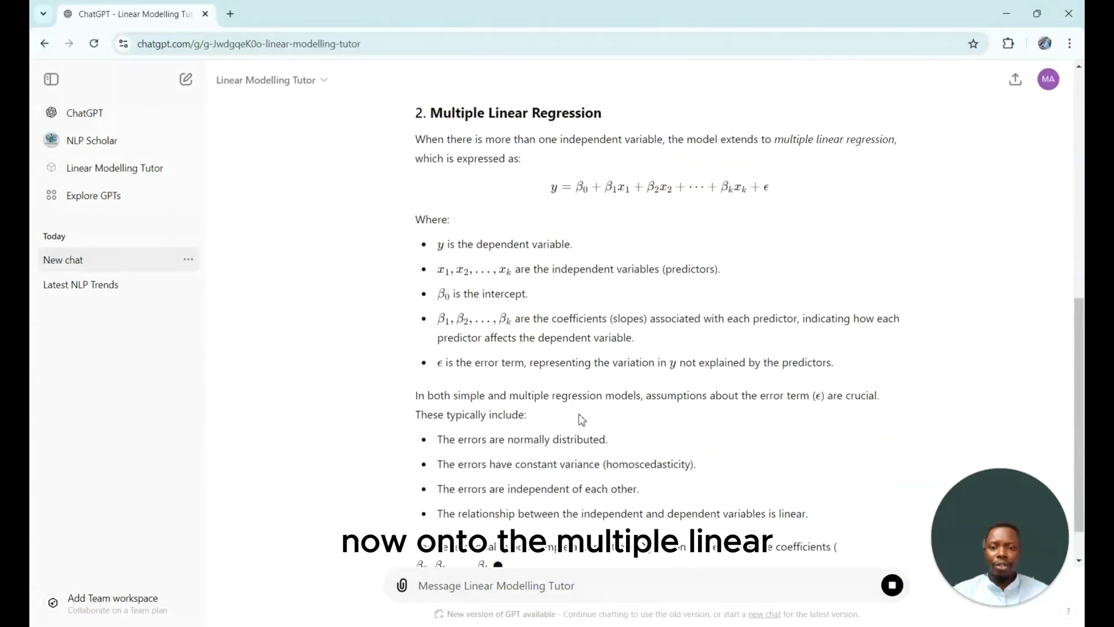
scroll(581, 415, "down", 2)
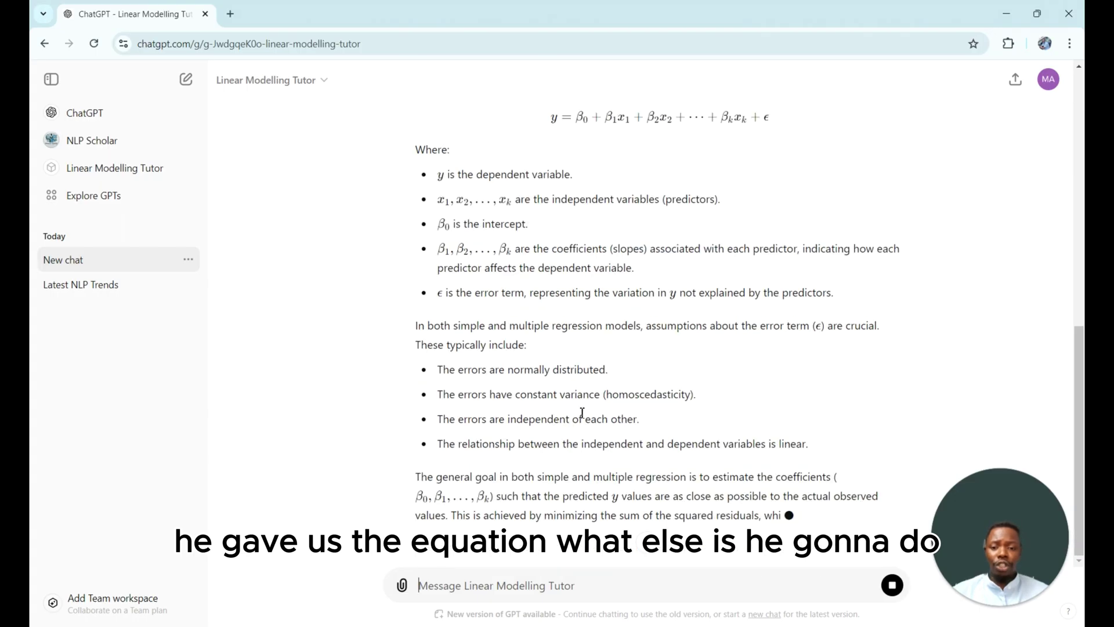
scroll(582, 415, "down", 1)
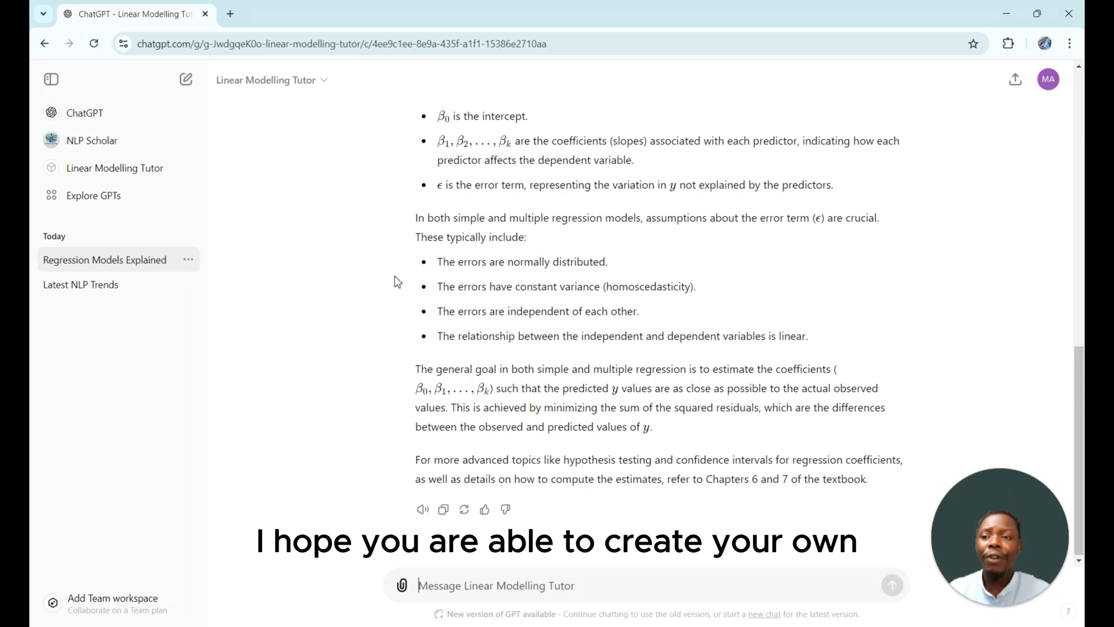
Step: Start a blank new GPT draft from Explore GPTs, review its conversational builder and manual configuration views, and leave the editor
left_click(129, 199)
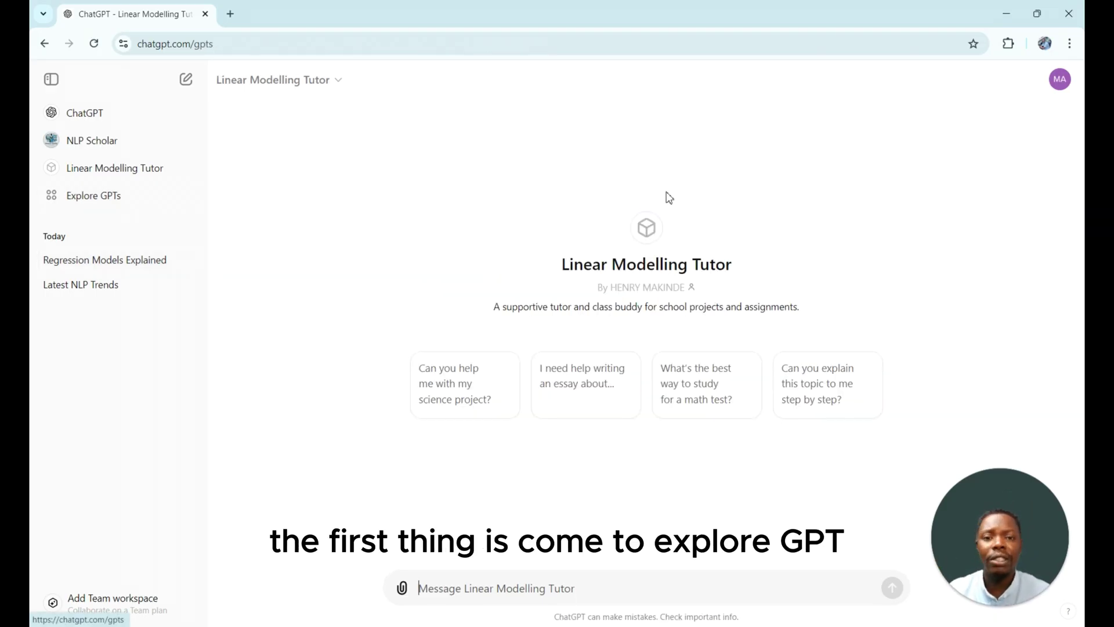
left_click(986, 89)
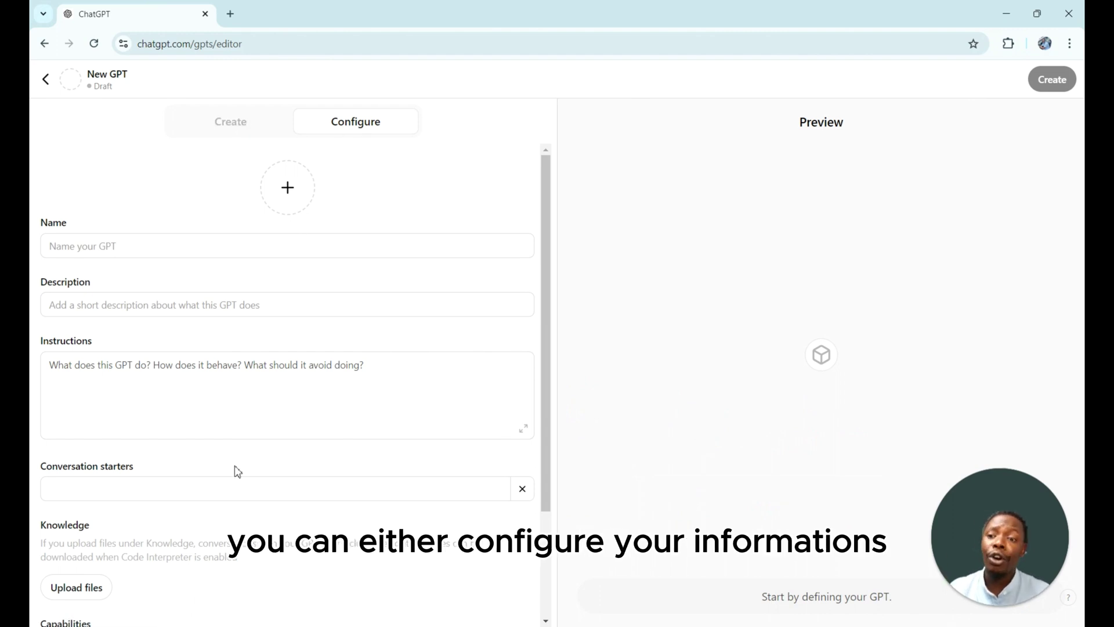
left_click(232, 130)
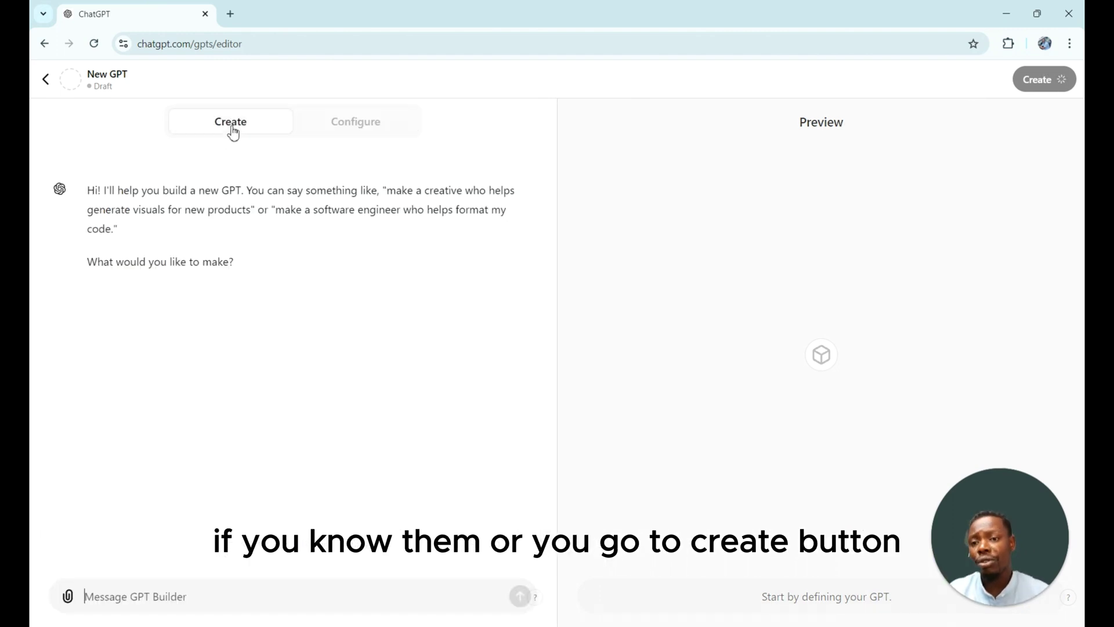
left_click(127, 597)
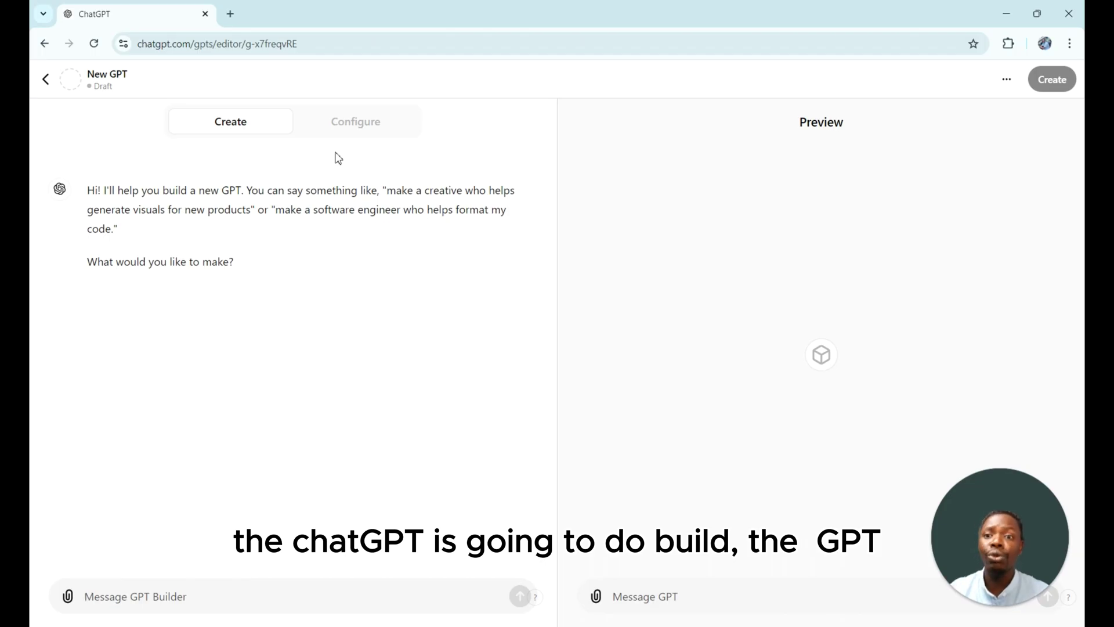
left_click(350, 137)
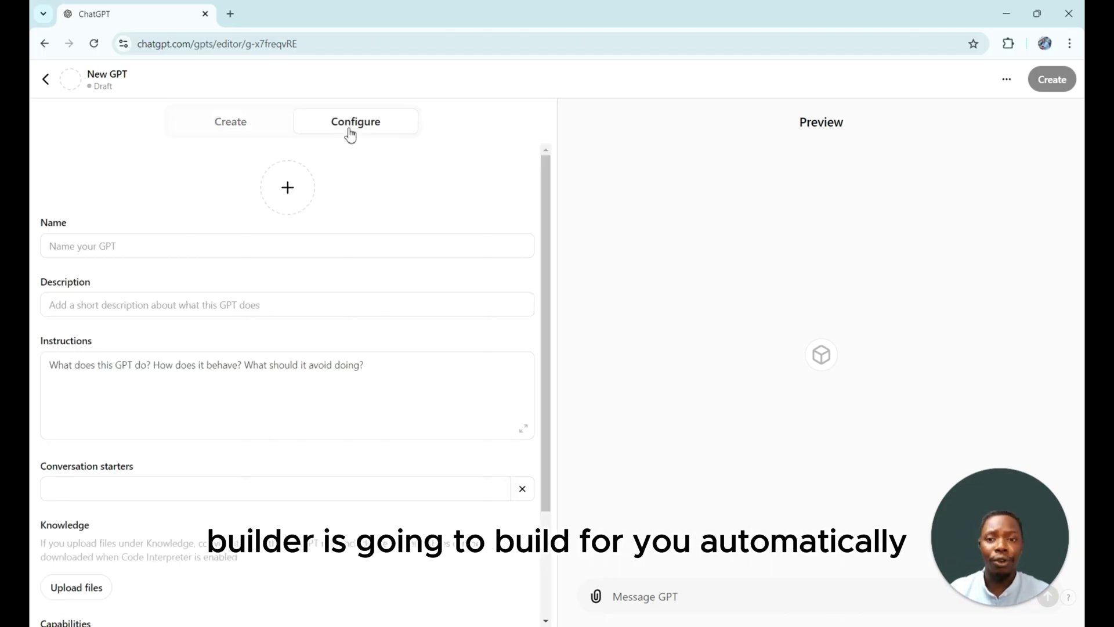
left_click(49, 80)
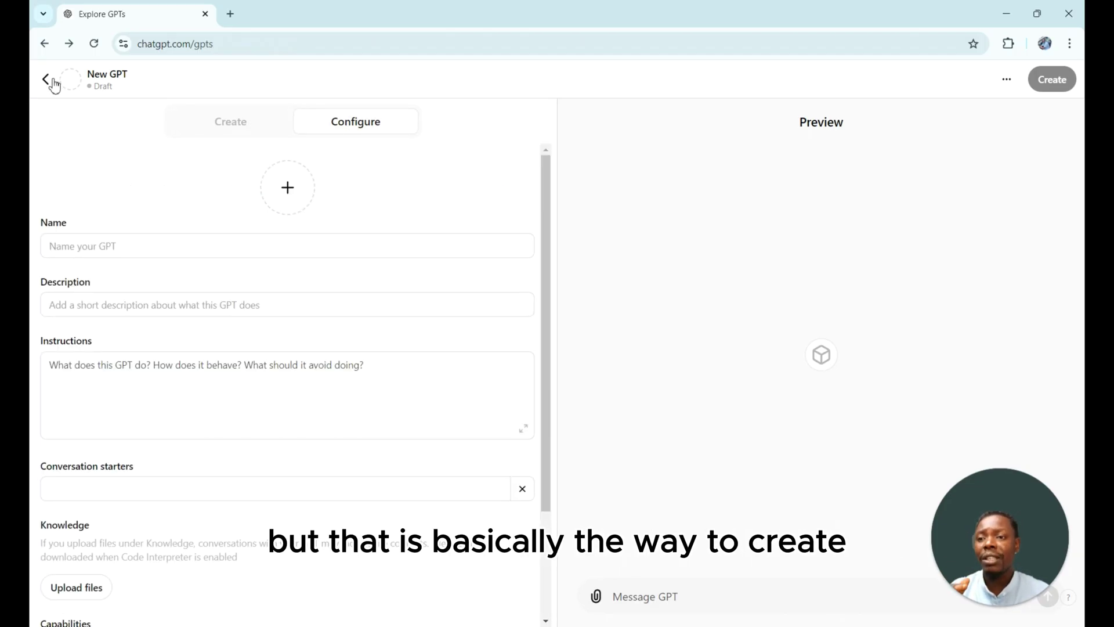